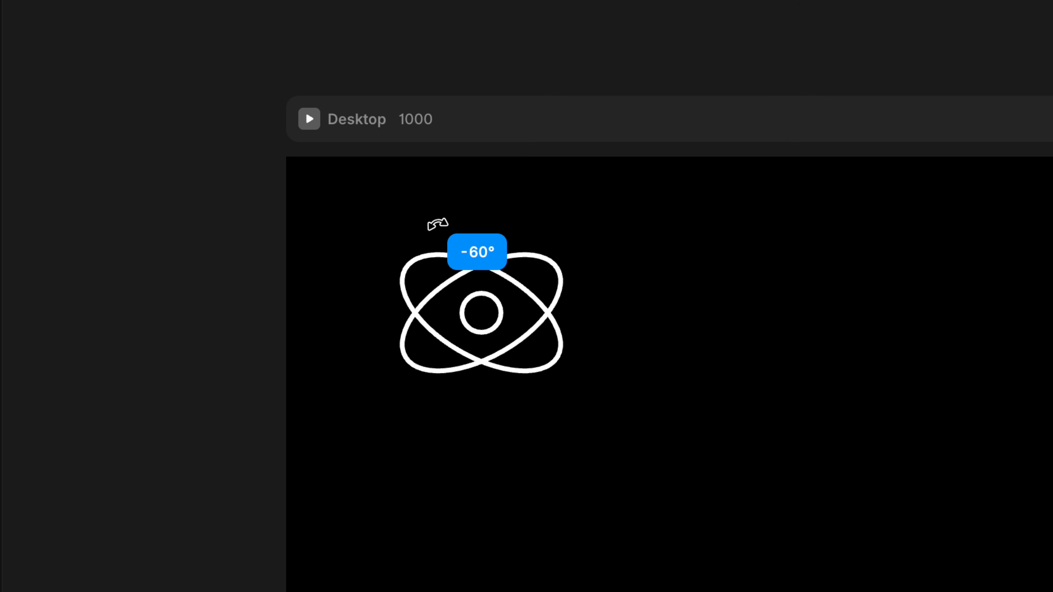
# - Rotate the ellipse around the central circle to -60° to form the next orbit of the atom icon
pyautogui.moveTo(437, 224); pyautogui.dragTo(442, 231)
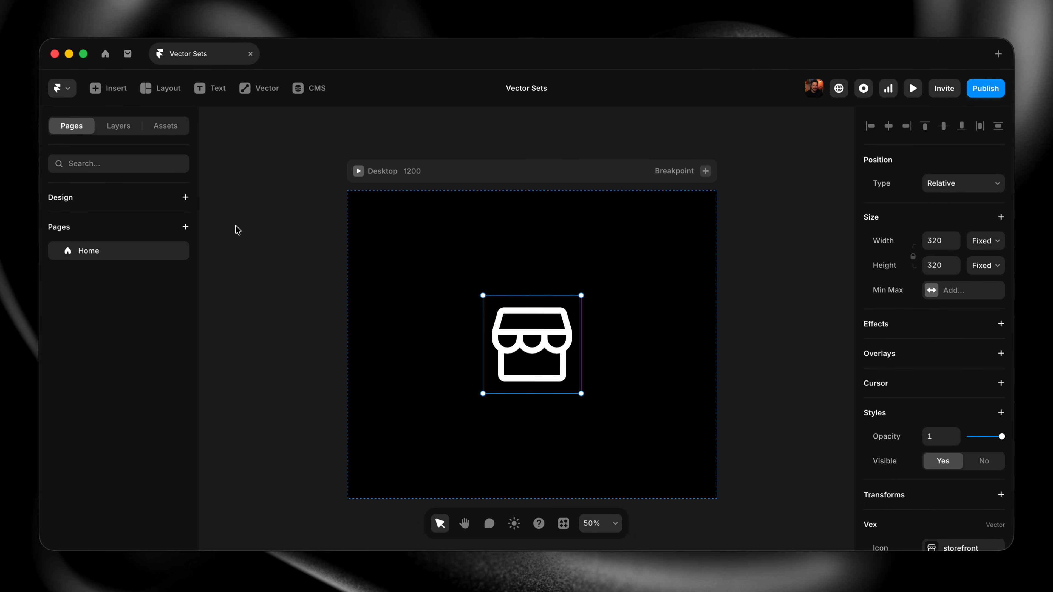
# - Browse the project's Vex, Colorful and Brand vector sets among the assets
pyautogui.click(167, 127)
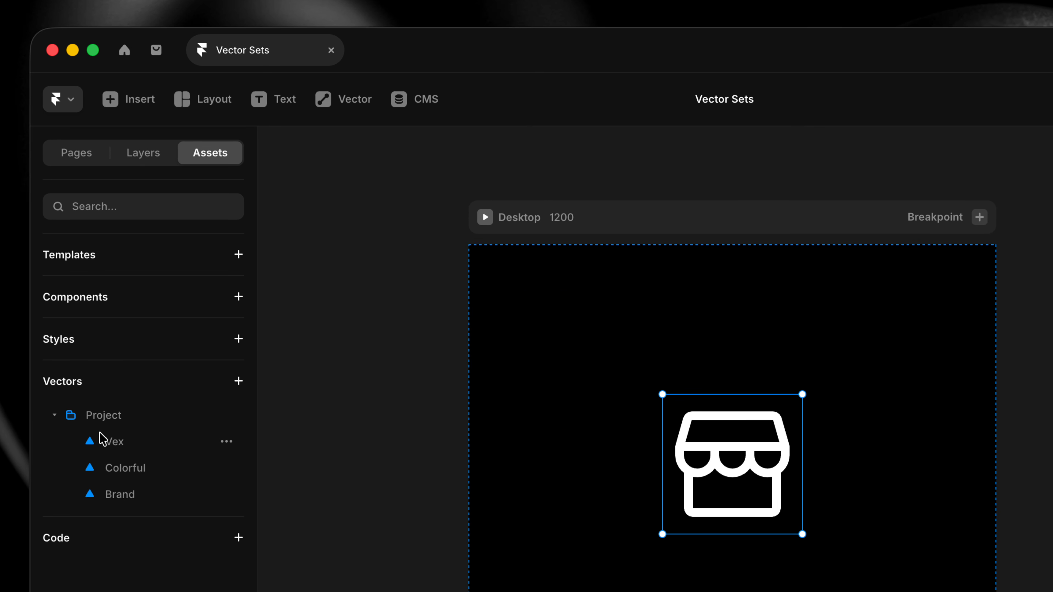
pyautogui.click(130, 447)
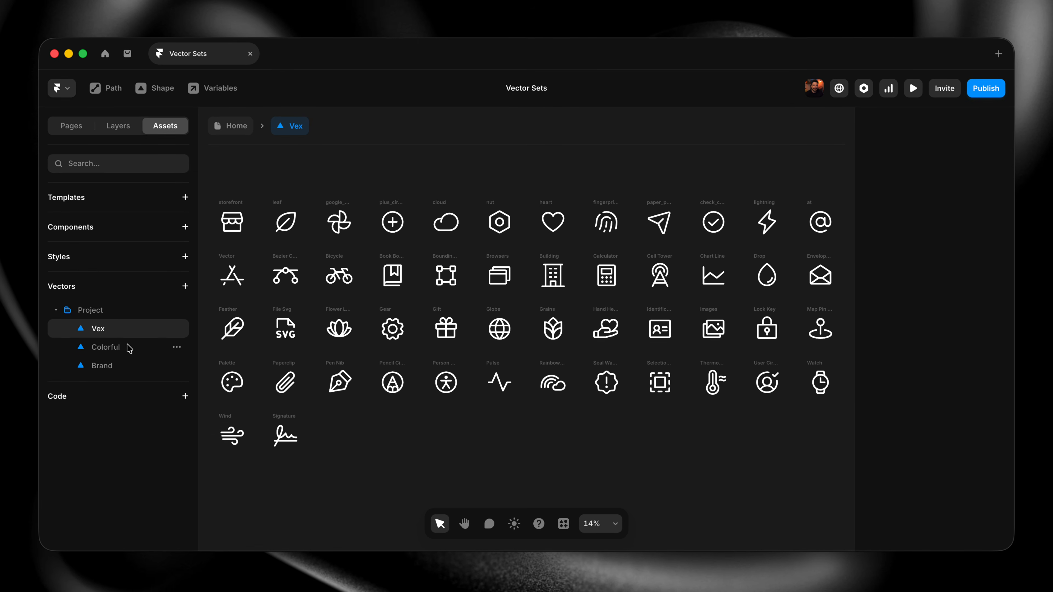
pyautogui.click(130, 349)
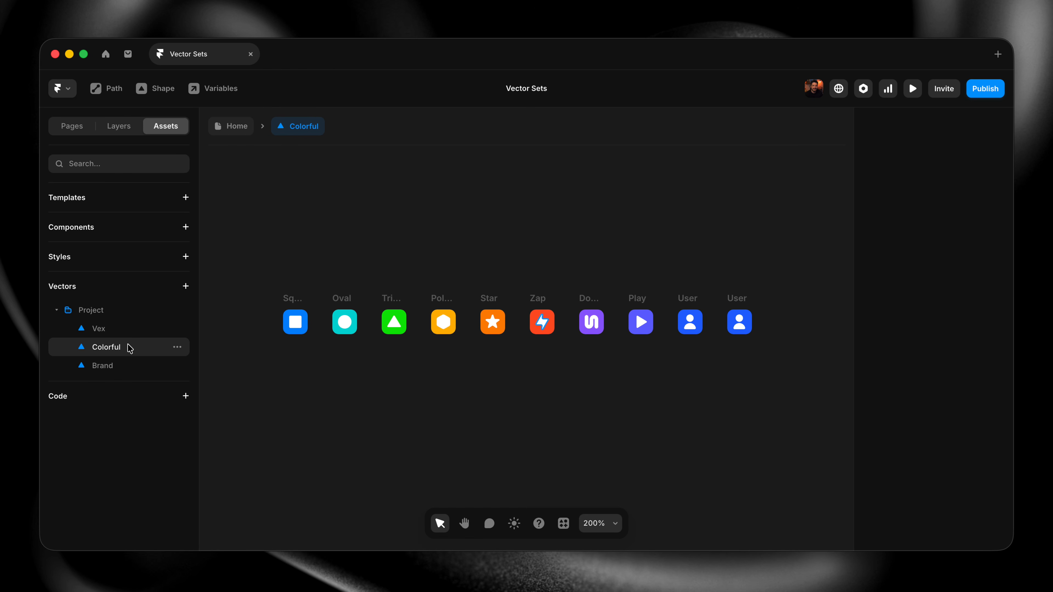
pyautogui.click(131, 369)
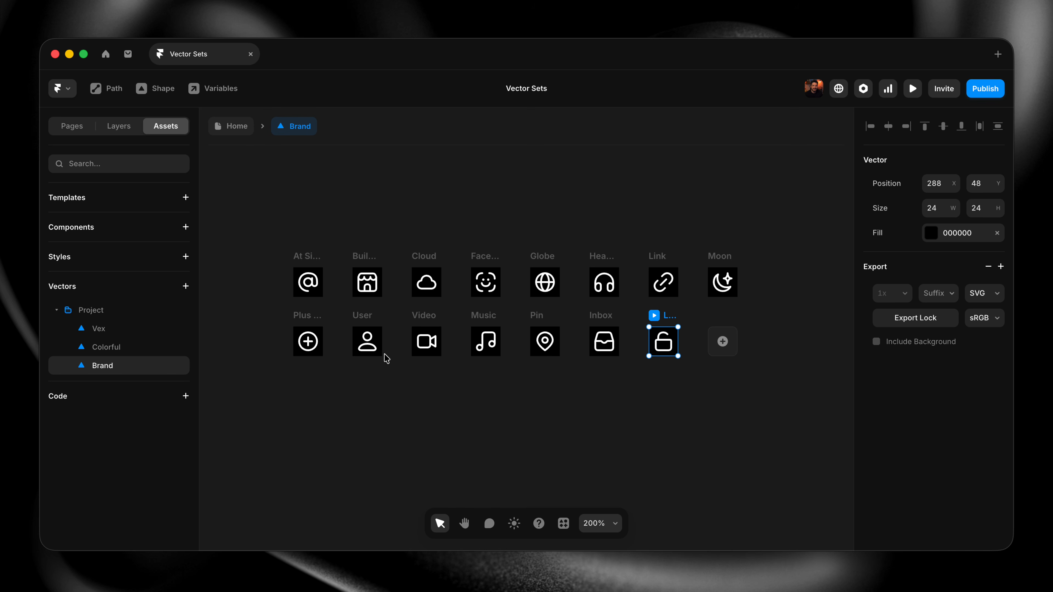
# - Add a new vector to the Brand set after Lock and draw a shape inside its frame
pyautogui.click(718, 351)
pyautogui.press('z')
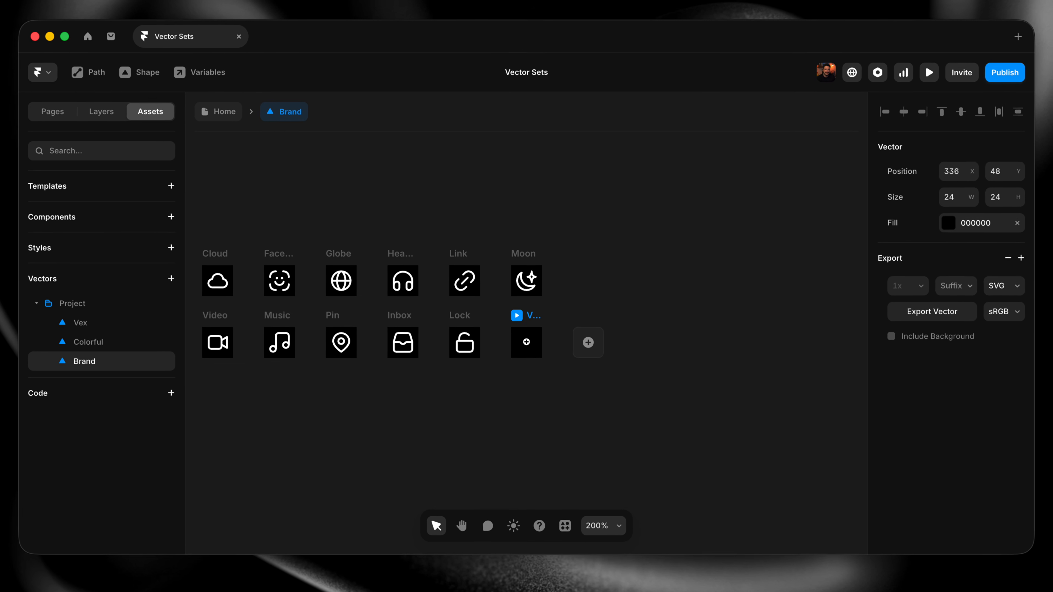
pyautogui.click(526, 346)
pyautogui.press('r')
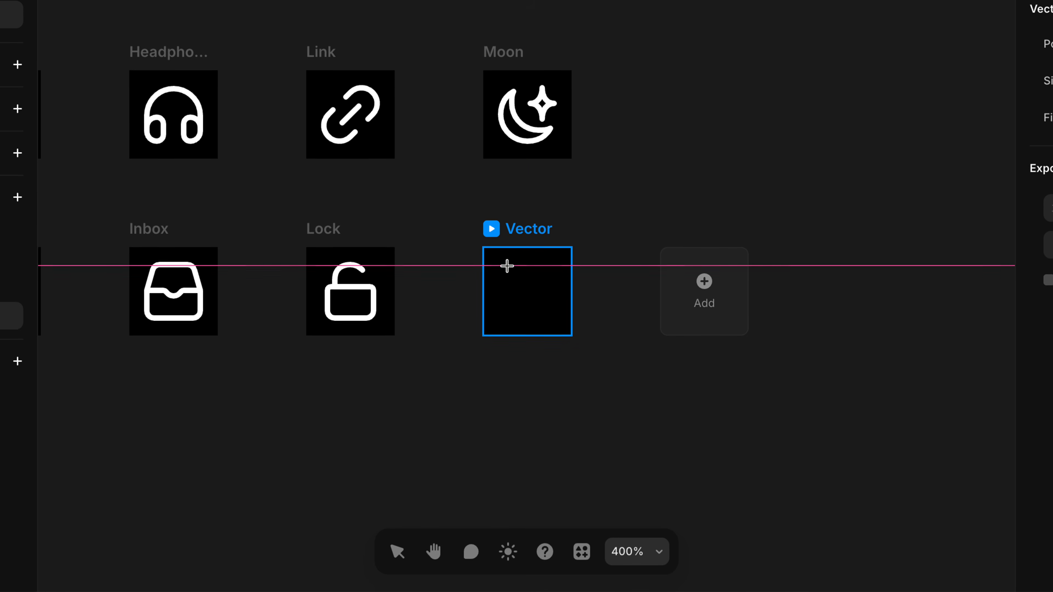
pyautogui.moveTo(507, 266); pyautogui.dragTo(572, 317)
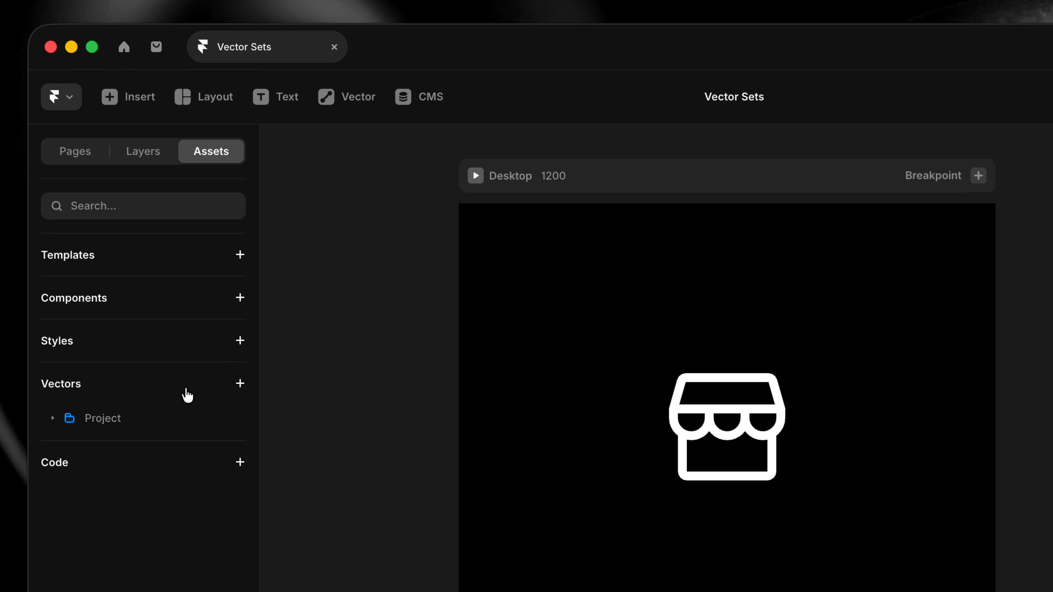
# - Create a new vector set in the project's assets
pyautogui.click(240, 386)
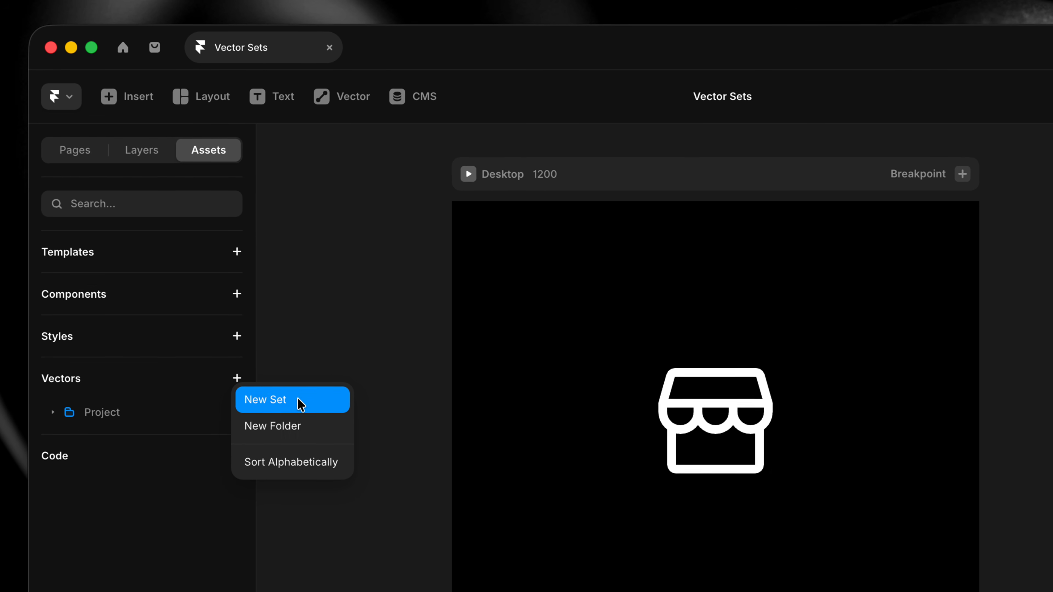
pyautogui.click(297, 405)
pyautogui.click(585, 378)
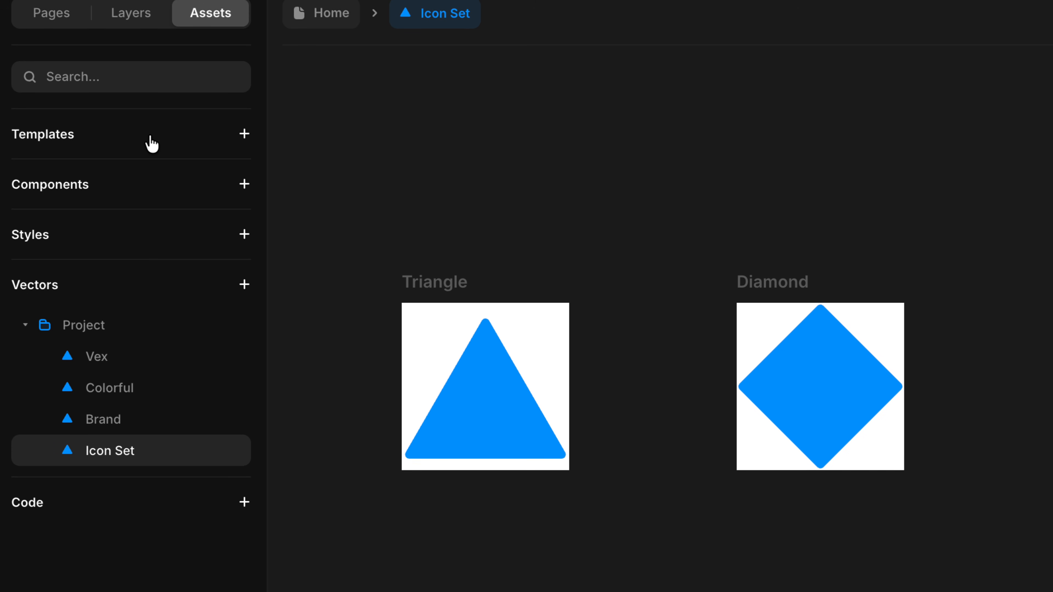
# - Try enlarging the Triangle vector's frame to about 61 × 61, and undo the resize
pyautogui.click(410, 282)
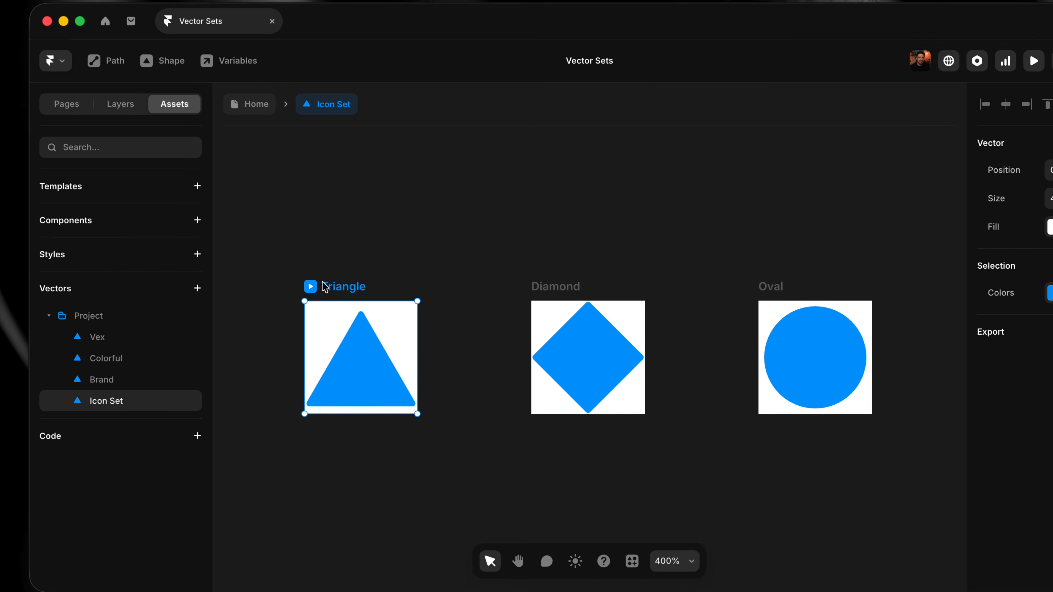
pyautogui.moveTo(303, 300); pyautogui.dragTo(231, 242)
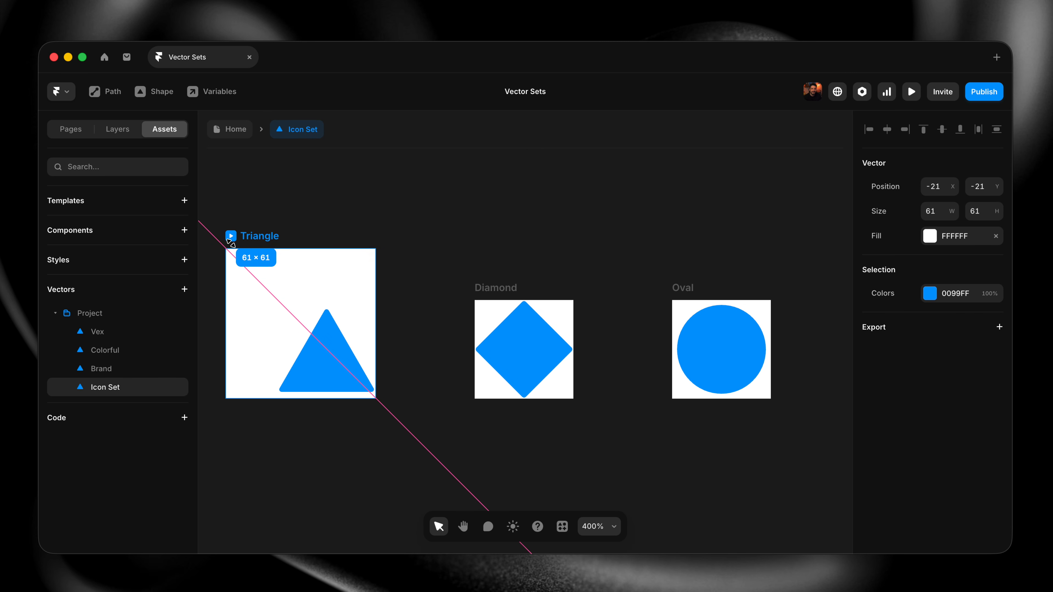
pyautogui.press('super+z')
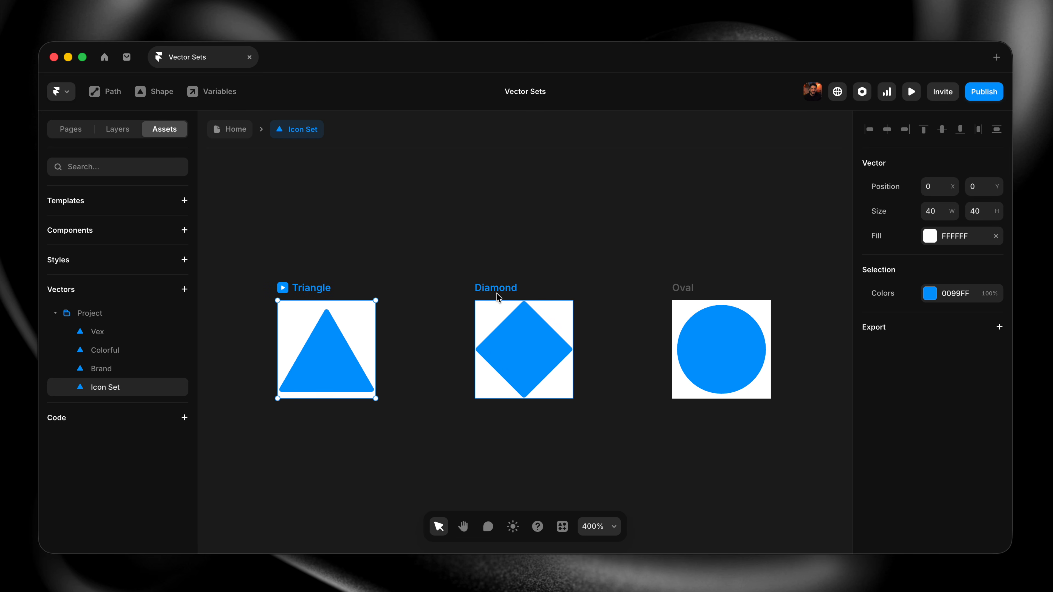
pyautogui.click(497, 293)
pyautogui.hscroll(5, 705, 317)
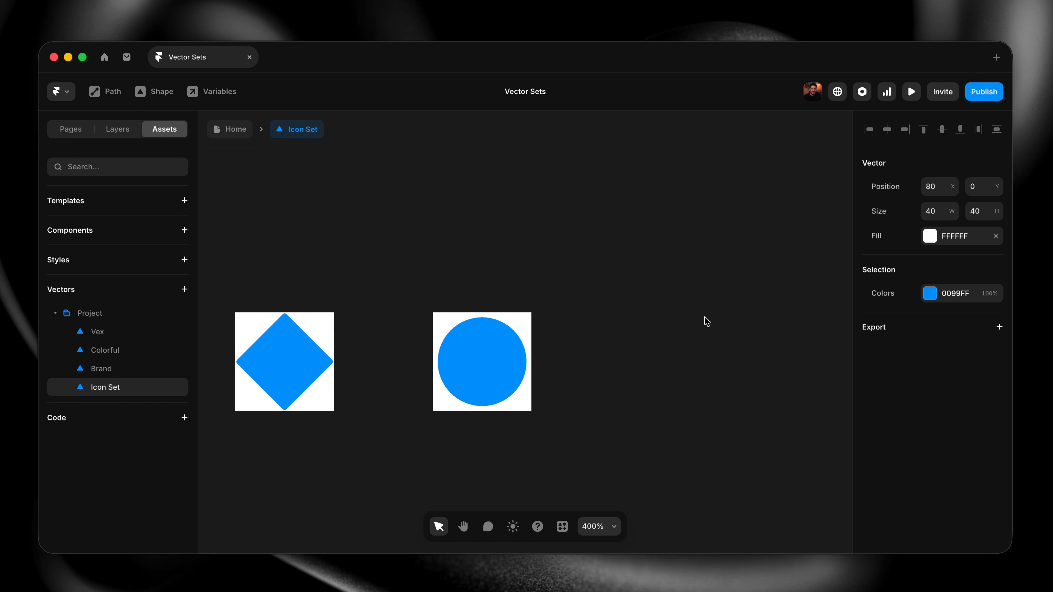
pyautogui.click(676, 353)
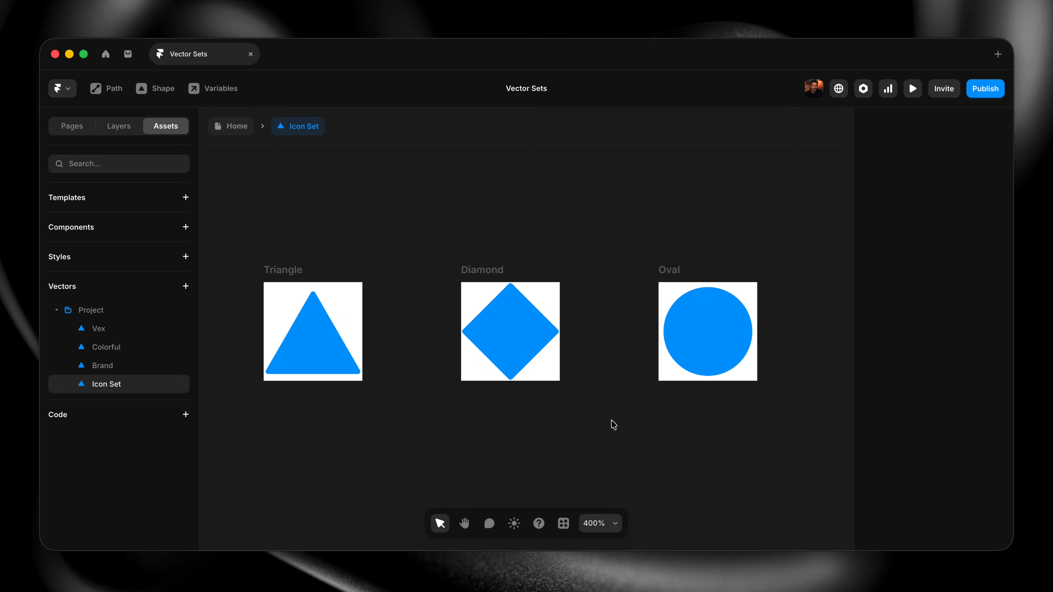
# - Reshape the Oval icon's circle into a 22 × 28 map pin with a sharp bottom point, positioned at X 9, Y 6
pyautogui.click(712, 337)
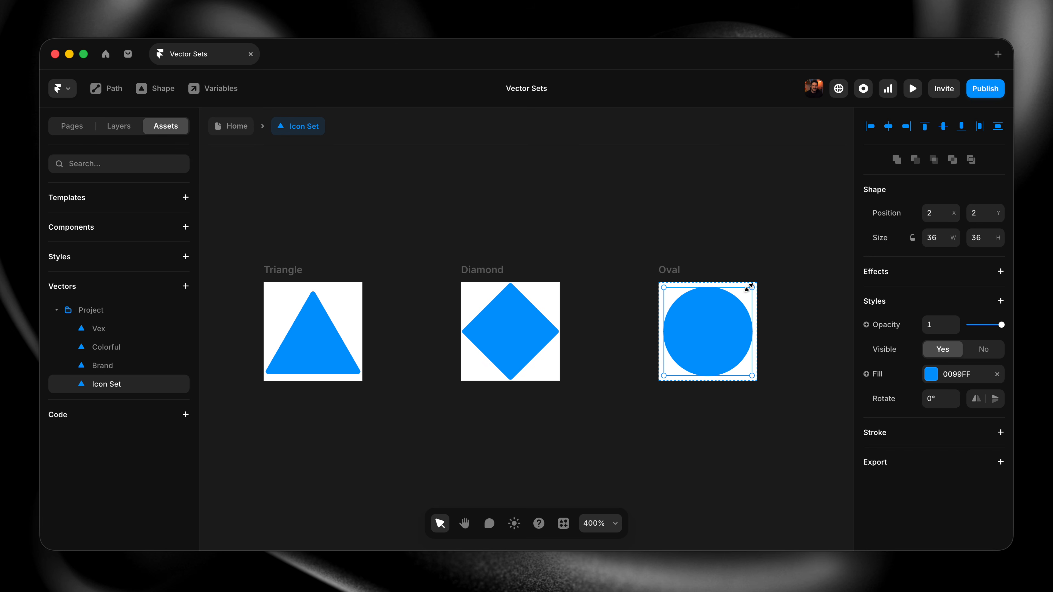
pyautogui.doubleClick(707, 338)
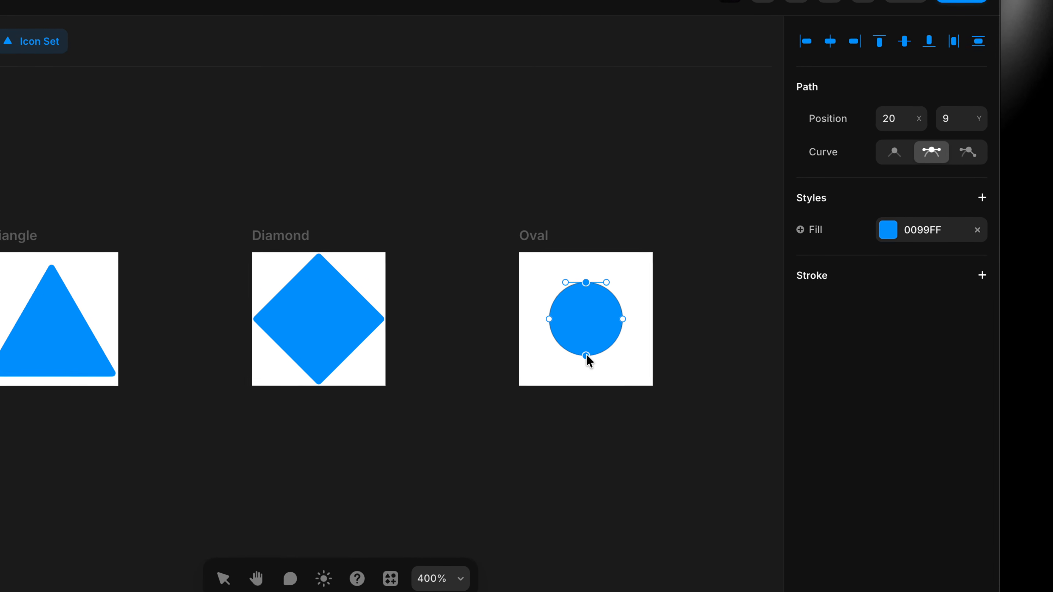
pyautogui.doubleClick(586, 355)
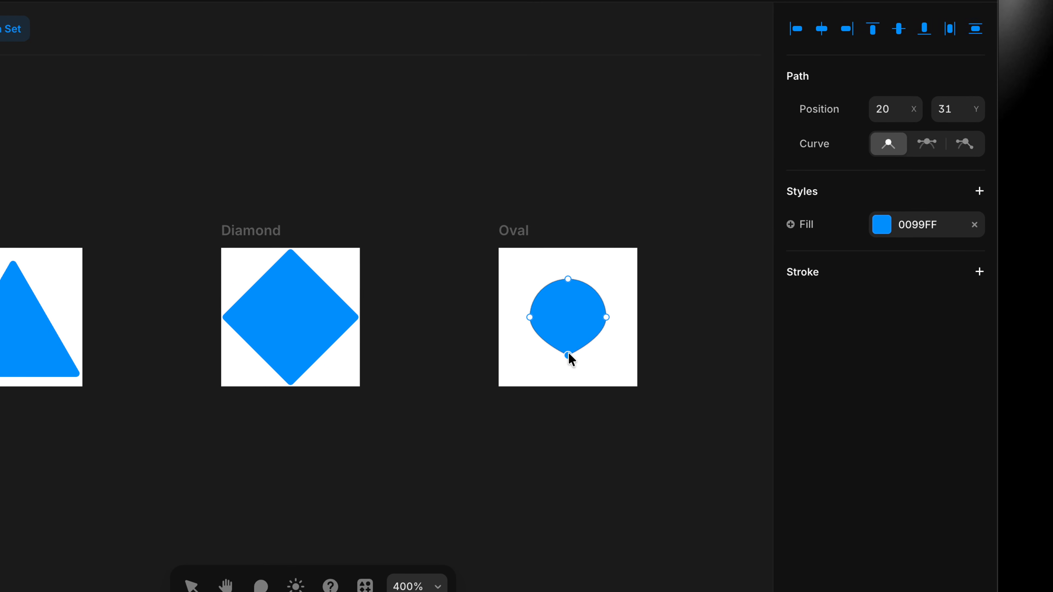
pyautogui.moveTo(586, 356); pyautogui.dragTo(568, 375)
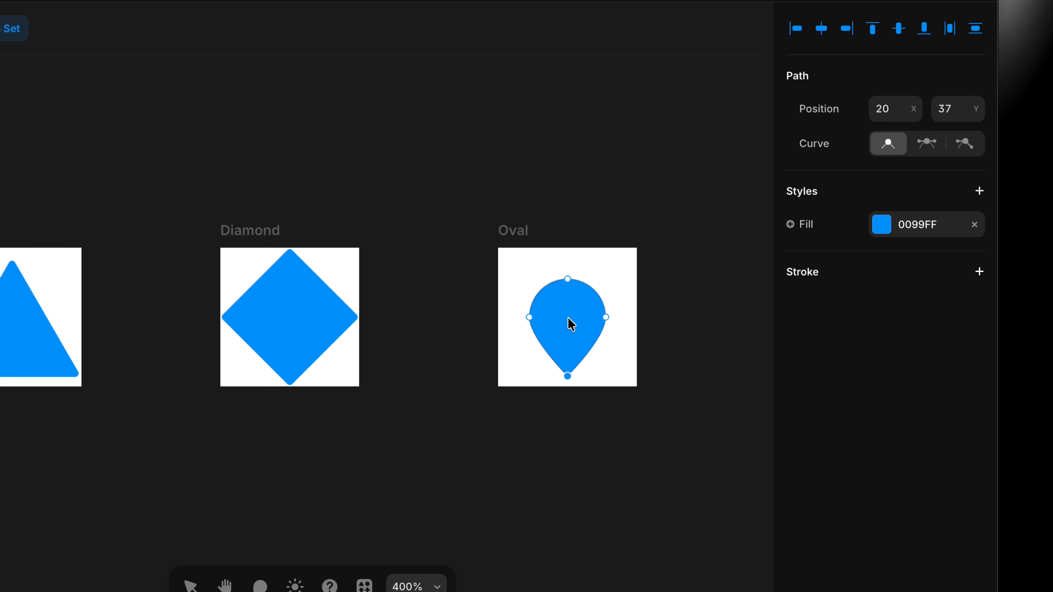
pyautogui.press('Escape')
pyautogui.moveTo(583, 311); pyautogui.dragTo(584, 305)
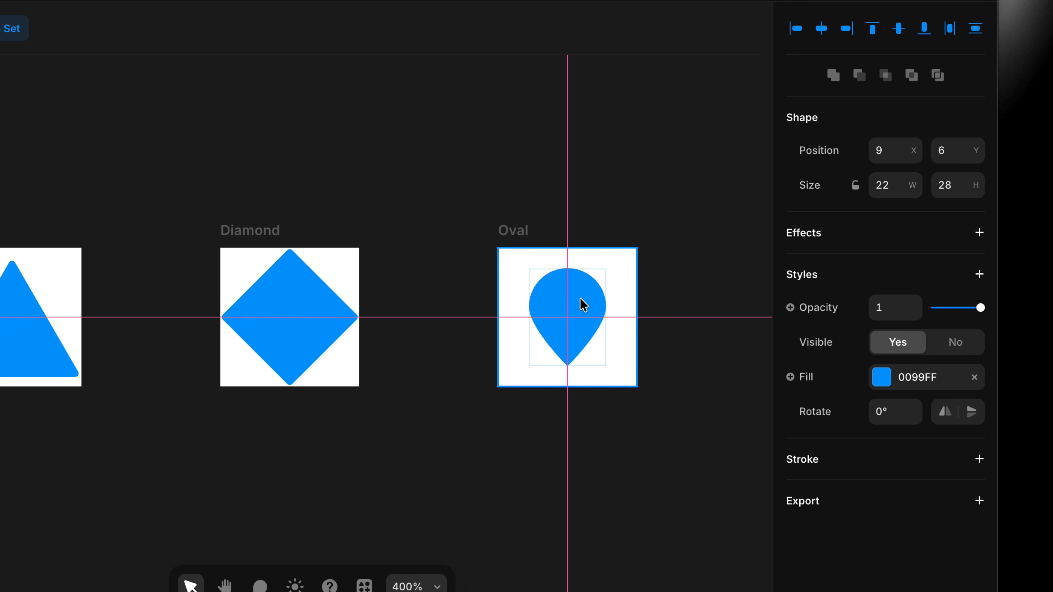
# - Add a stroke to the pin shape with color 0055FF and width 1.5
pyautogui.click(980, 460)
pyautogui.click(927, 493)
pyautogui.write('0055FF')
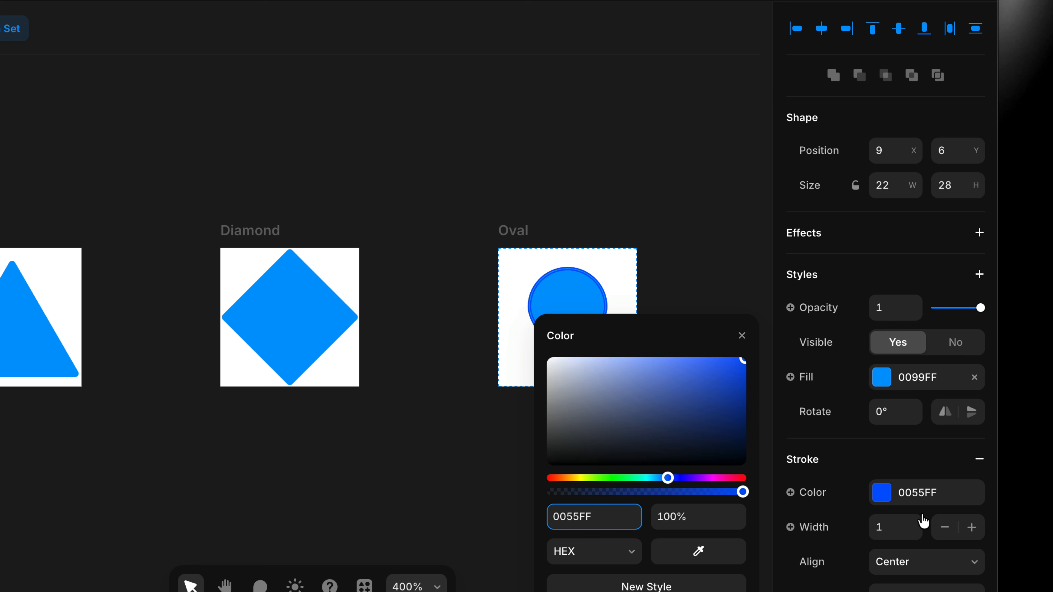
pyautogui.click(891, 528)
pyautogui.write('2.5')
pyautogui.click(691, 353)
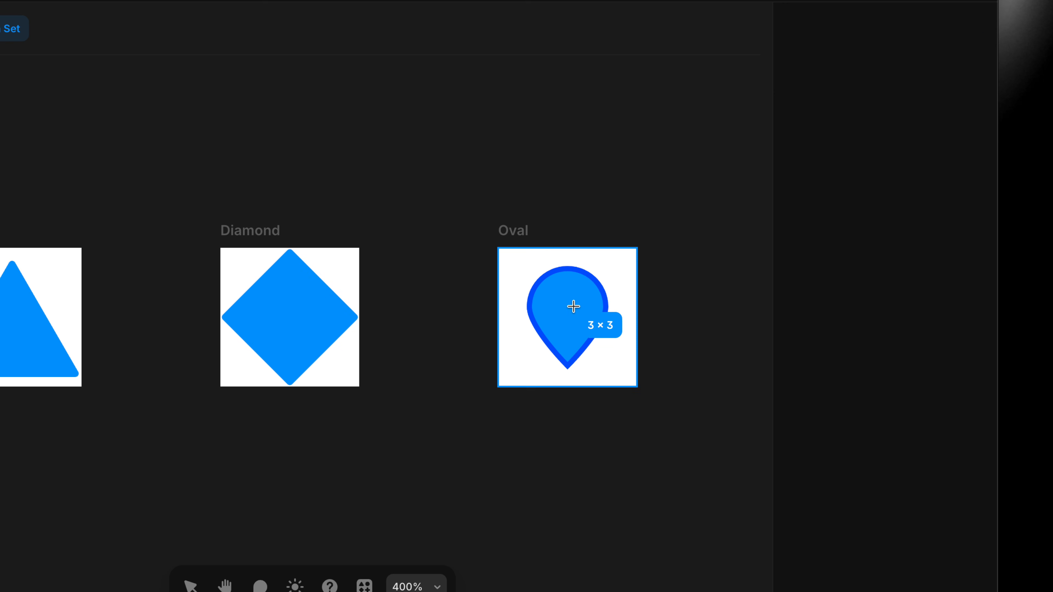
# - Draw a small circle inside the pin's head and subtract it from the pin shape to cut a hole
pyautogui.moveTo(573, 307); pyautogui.dragTo(578, 314)
pyautogui.keyDown('shift'); pyautogui.click(606, 299); pyautogui.keyUp('shift')
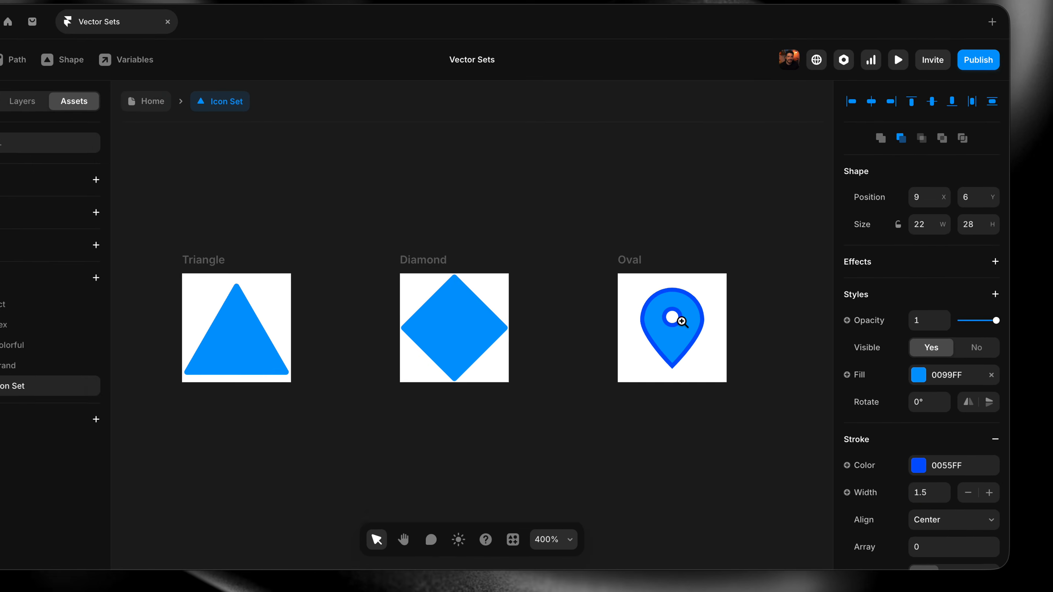
pyautogui.scroll(5, 601, 309)
pyautogui.hscroll(3, 715, 325)
pyautogui.scroll(-2, 716, 324)
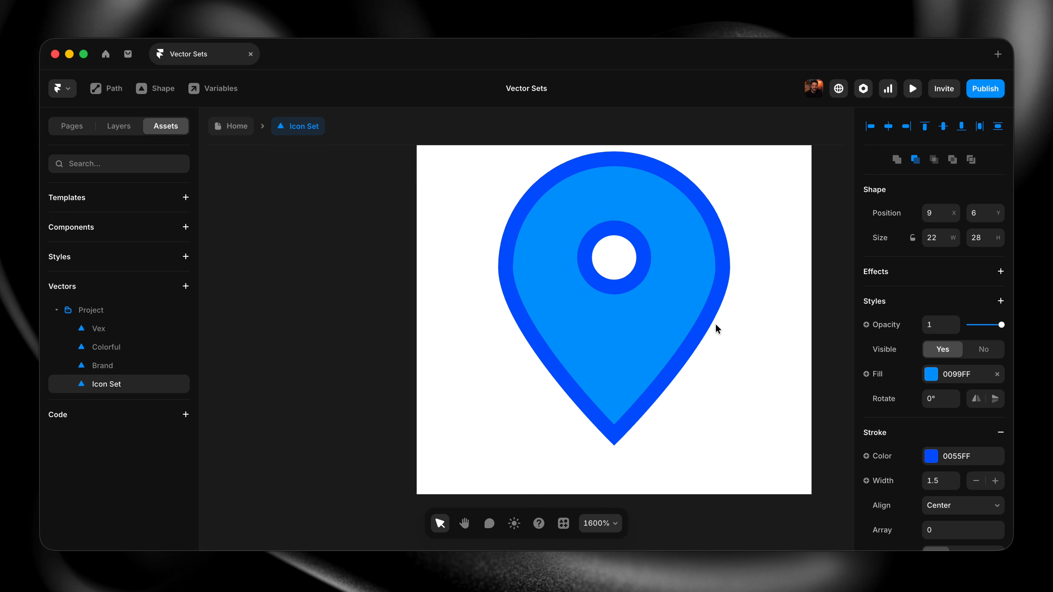
pyautogui.scroll(1, 715, 325)
pyautogui.hscroll(-1, 717, 329)
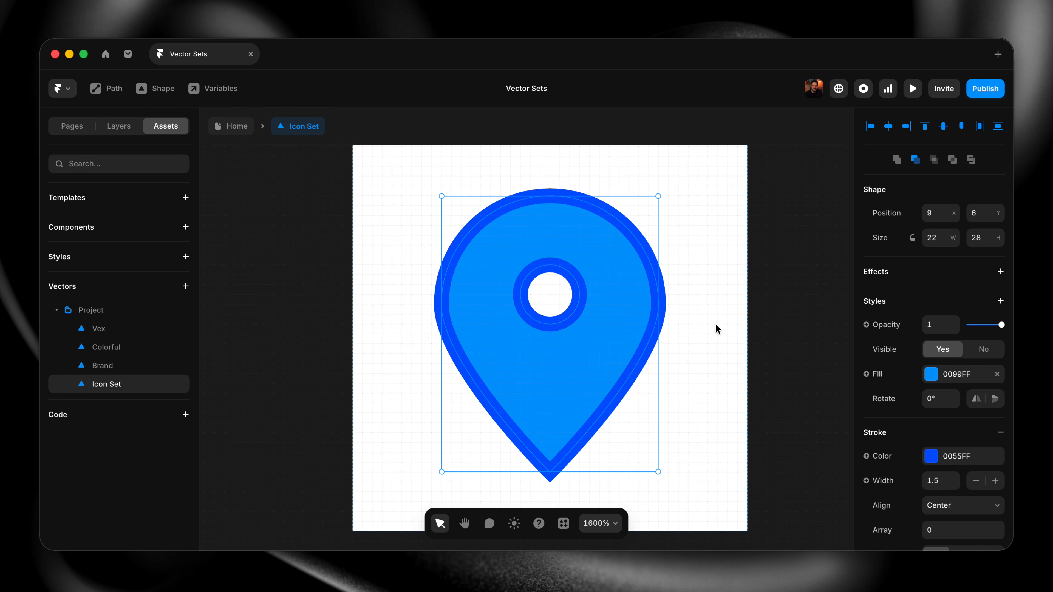
pyautogui.doubleClick(639, 306)
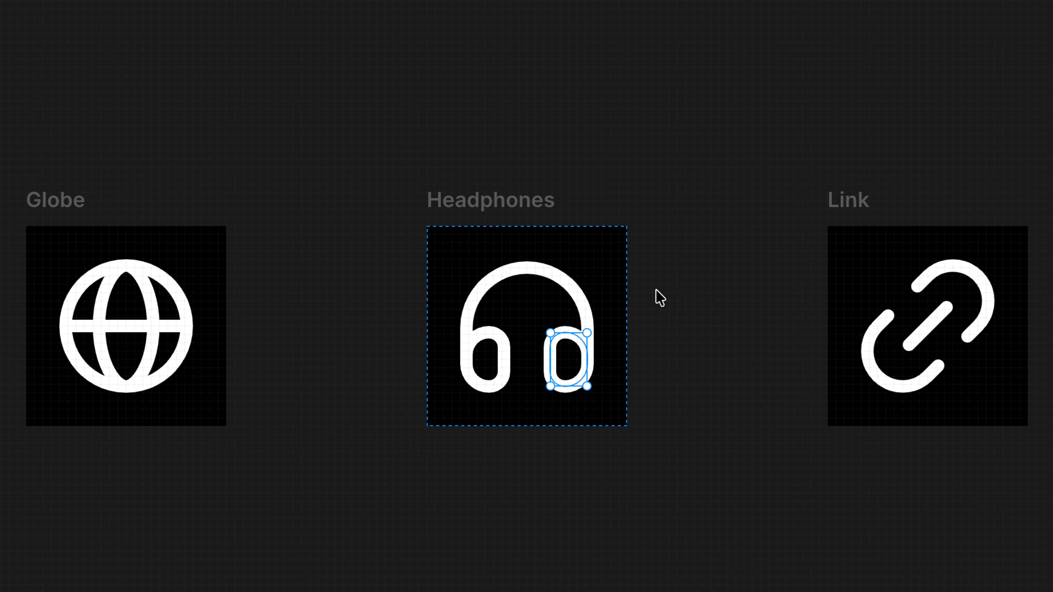
# - Group all three paths of the Headphones icon in the Brand set
pyautogui.keyDown('shift'); pyautogui.click(576, 290); pyautogui.keyUp('shift')
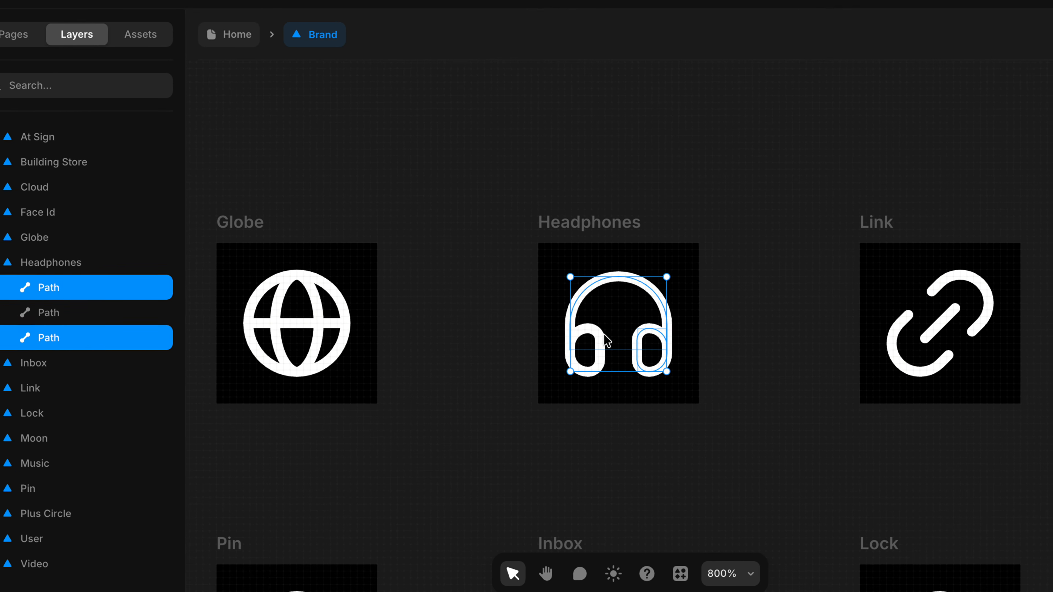
pyautogui.keyDown('shift'); pyautogui.click(605, 339); pyautogui.keyUp('shift')
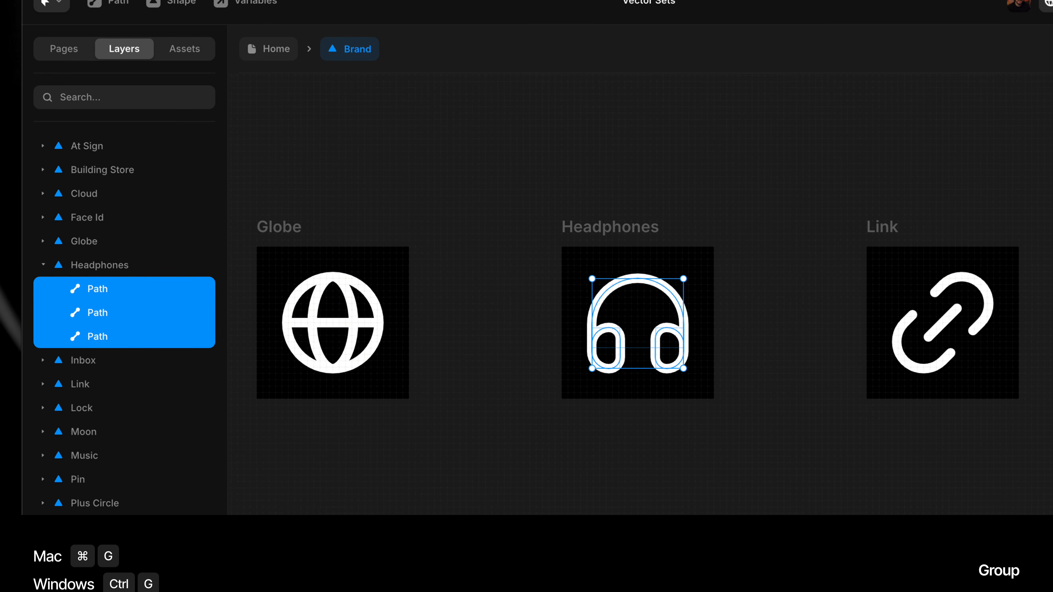
pyautogui.press('super+g')
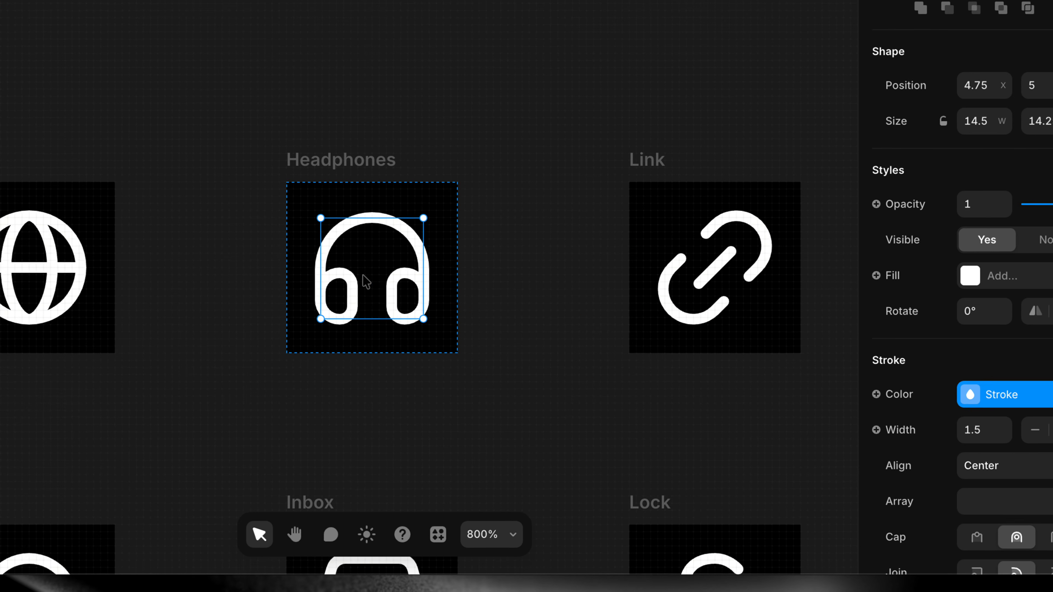
# - Try different stroke widths, including 2.5, on the whole headphones group and restore the width to 1.5
pyautogui.click(1005, 424)
pyautogui.click(1004, 424)
pyautogui.click(1004, 437)
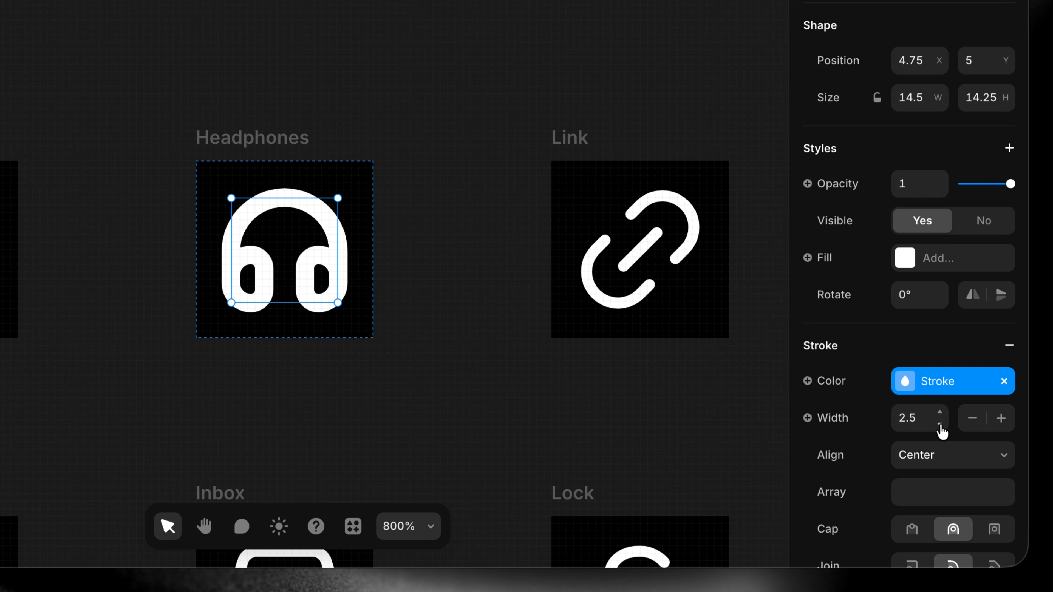
pyautogui.click(939, 424)
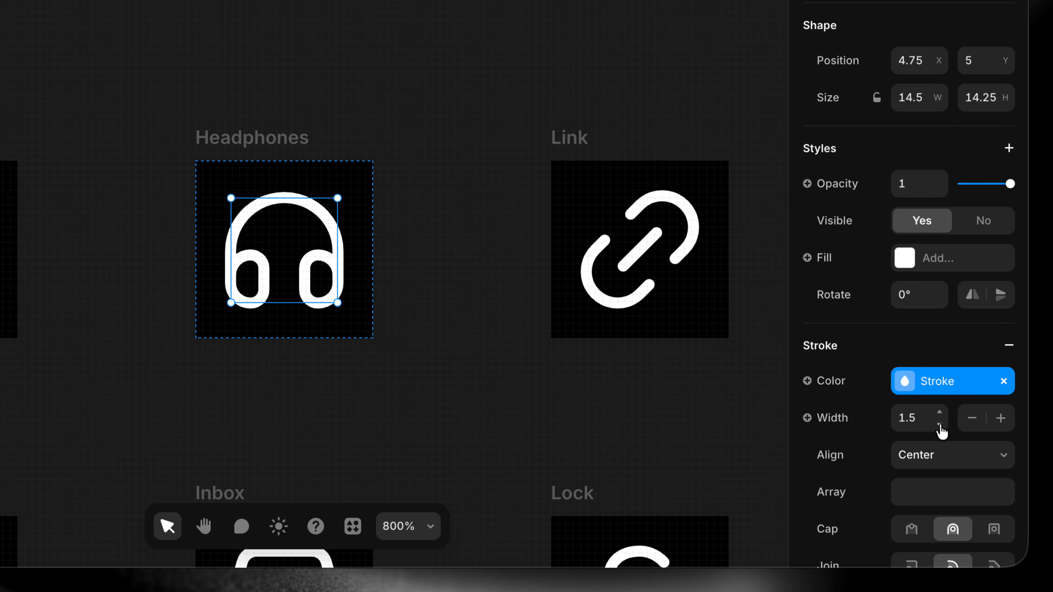
pyautogui.click(940, 424)
pyautogui.click(940, 413)
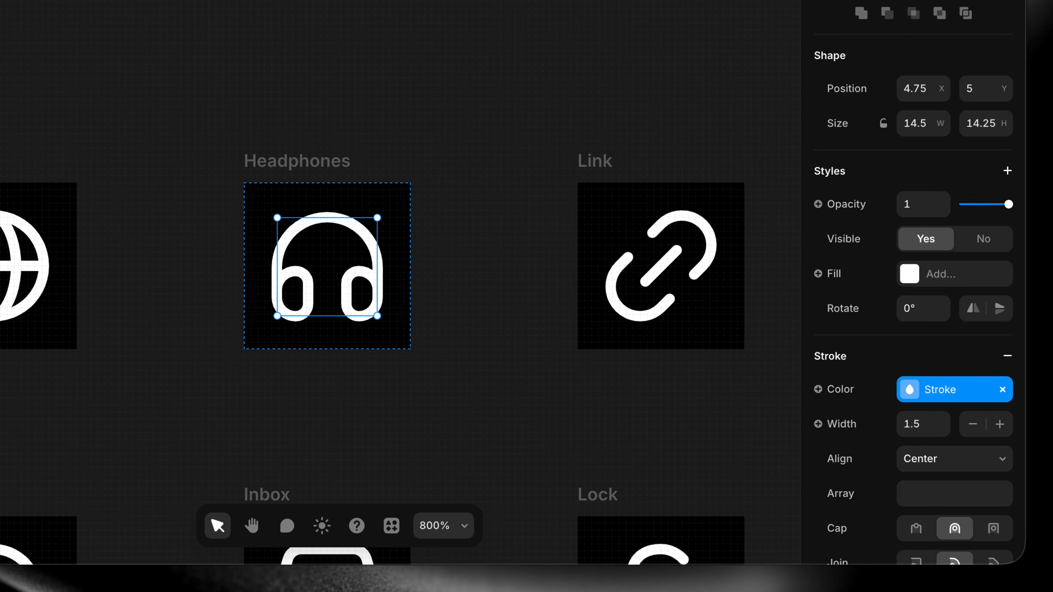
# - Try a stroke width of 2.5 on only the right earcup path inside the headphones group
pyautogui.click(12, 306)
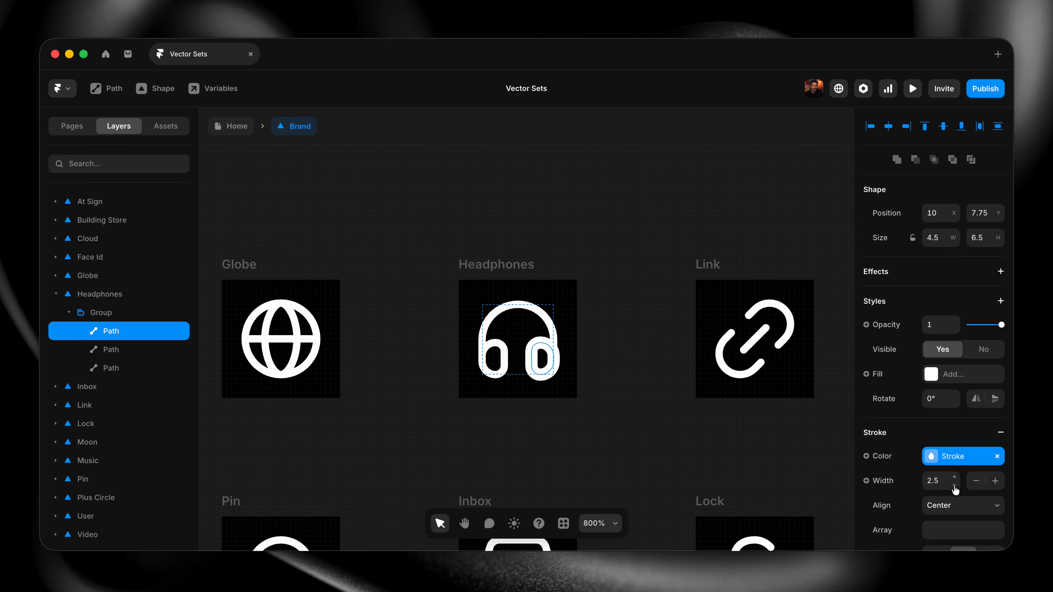
pyautogui.click(640, 360)
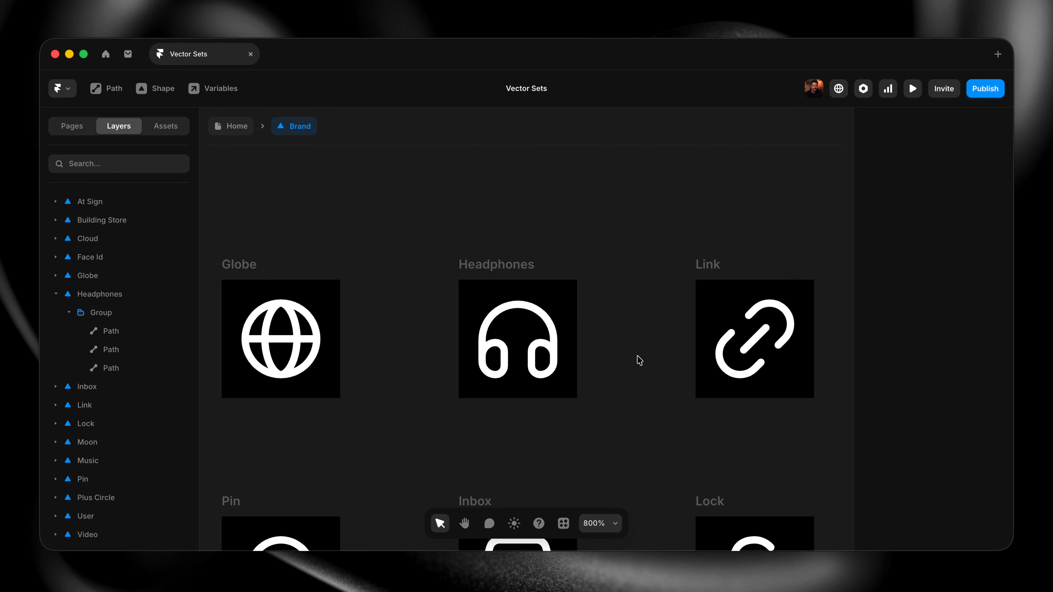
pyautogui.hscroll(10, 640, 360)
pyautogui.scroll(-5, 639, 360)
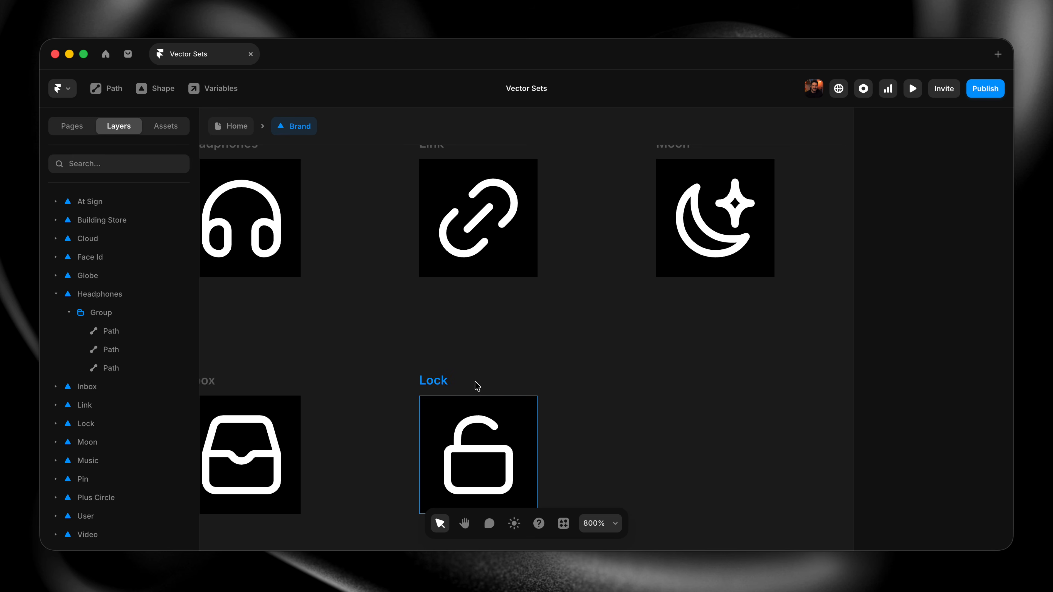
# - Add a new vector after Lock in the Brand set, and center the Building Store shape horizontally in its frame
pyautogui.click(443, 385)
pyautogui.hscroll(3, 541, 373)
pyautogui.scroll(-3, 541, 374)
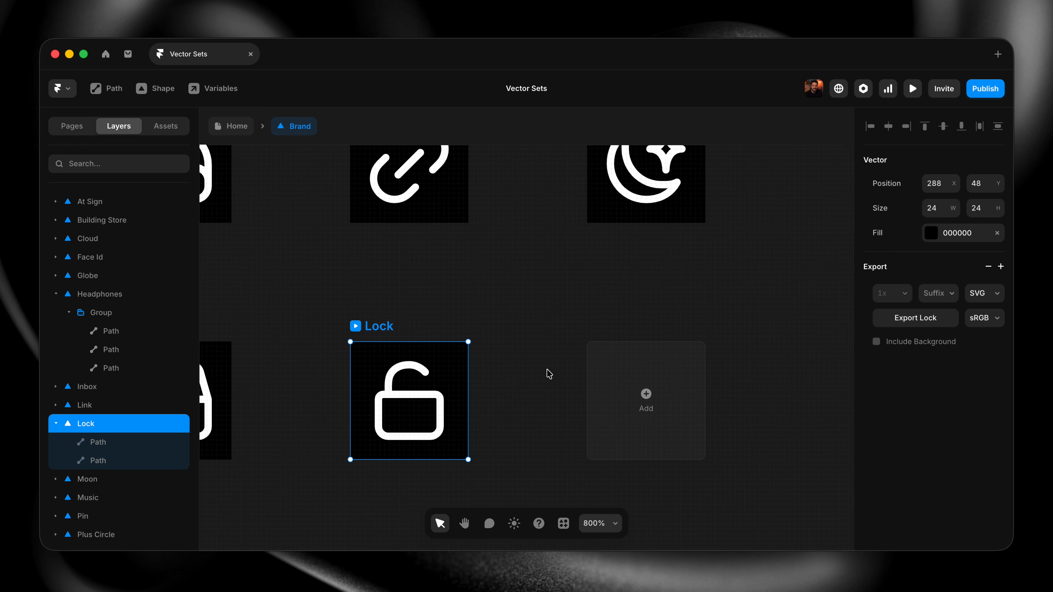
pyautogui.click(640, 396)
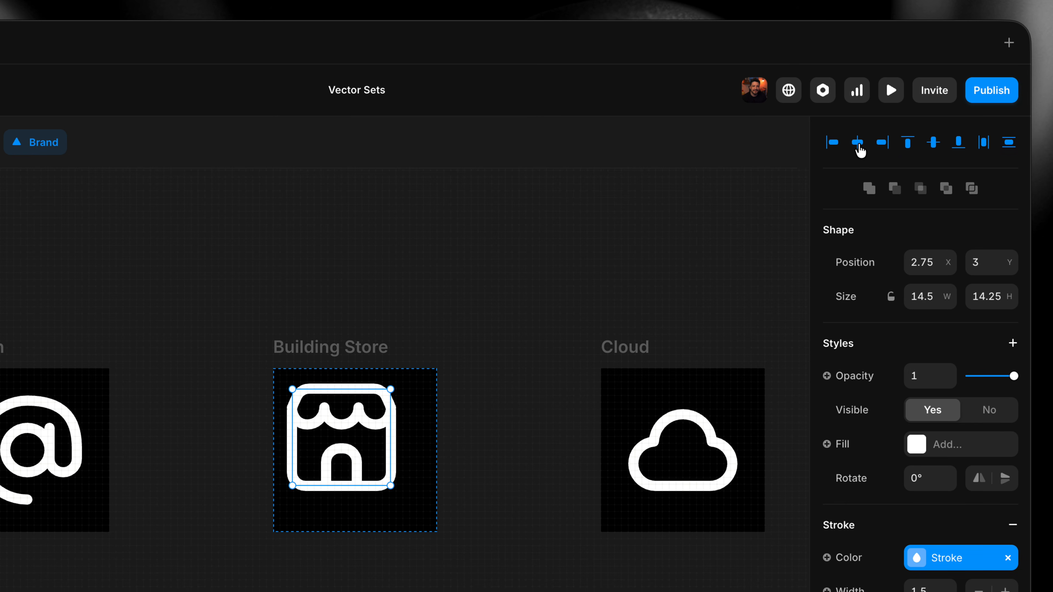
pyautogui.click(857, 142)
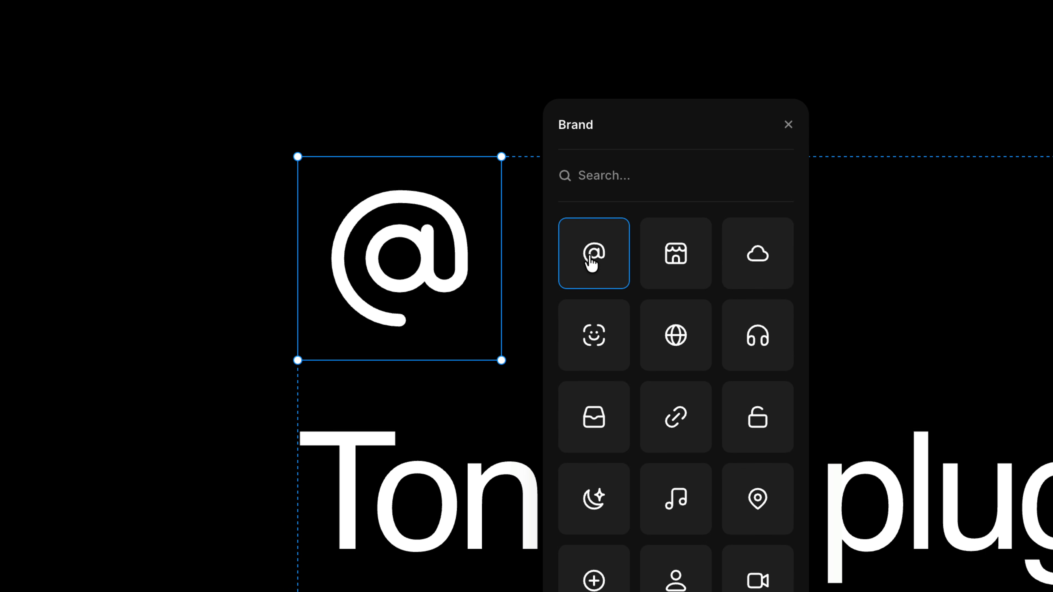
# - Swap the Brand icon instance above the page heading to Building Store and finally to Cloud
pyautogui.click(688, 258)
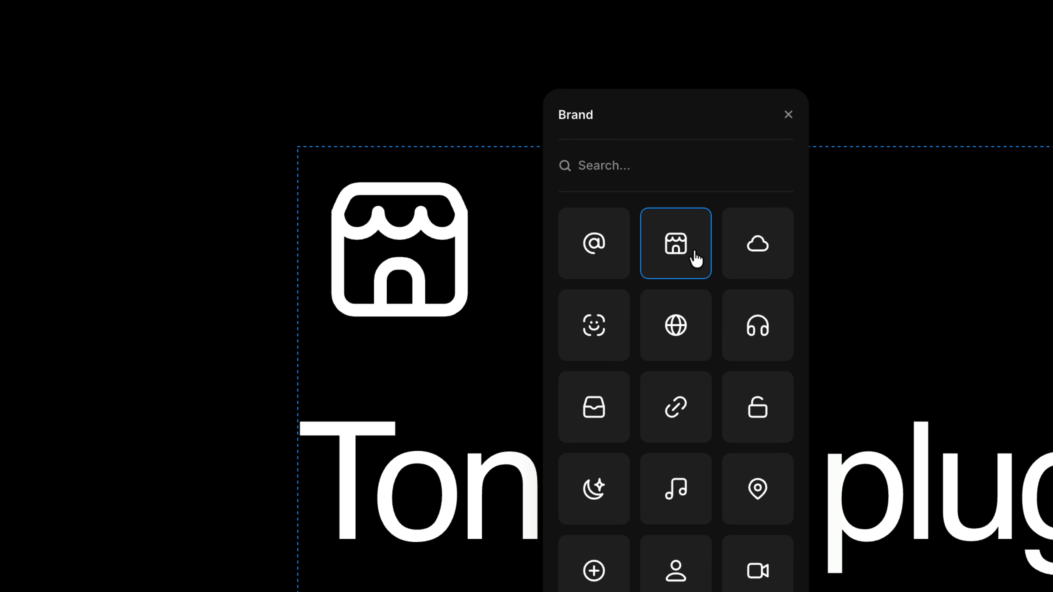
pyautogui.click(756, 266)
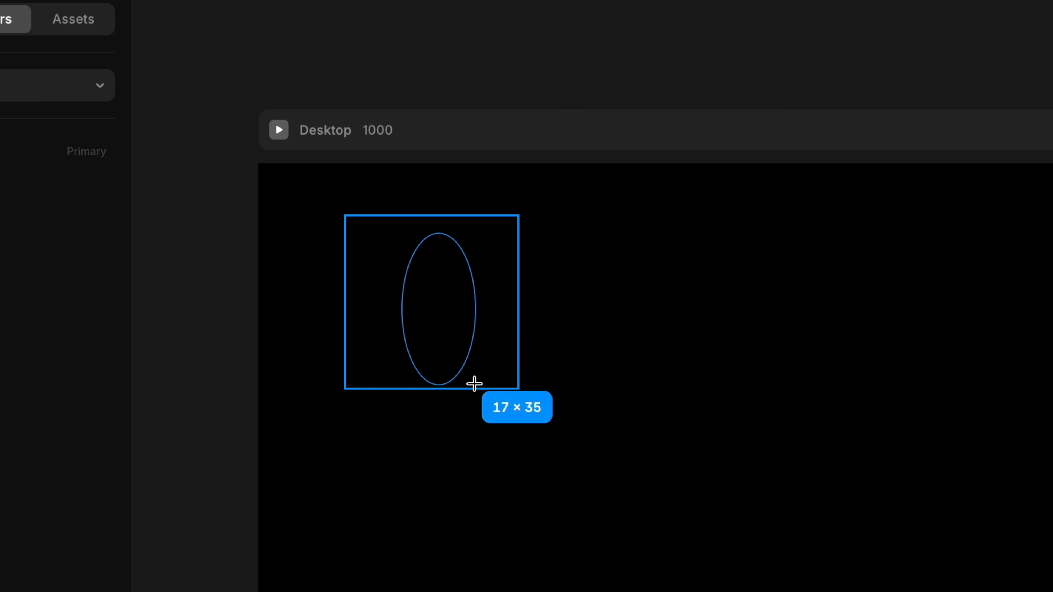
# - Draw a tall oval about 18 px wide in the topbar's logo frame, with a white FFFFFF stroke and no fill
pyautogui.moveTo(475, 383); pyautogui.dragTo(456, 363)
pyautogui.click(1048, 332)
pyautogui.click(1039, 358)
pyautogui.moveTo(770, 382); pyautogui.dragTo(759, 361)
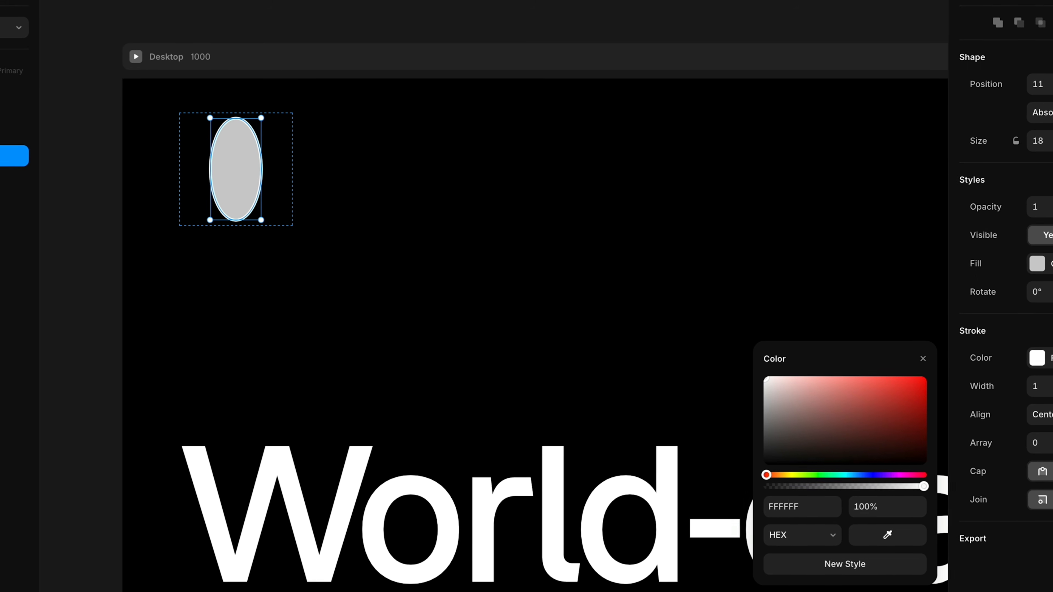
pyautogui.click(1051, 263)
# - Rotate the oval diagonally and duplicate it so the two outlines cross like atom orbits
pyautogui.moveTo(266, 112)
pyautogui.mouseDown()
pyautogui.moveTo(300, 162)
pyautogui.moveTo(187, 110)
pyautogui.mouseUp()
pyautogui.press('super+d')
# - Draw an 8 × 8 circle at the center of the crossed ovals, with a white FFFFFF stroke and no fill
pyautogui.press('o')
pyautogui.moveTo(228, 160); pyautogui.dragTo(253, 183)
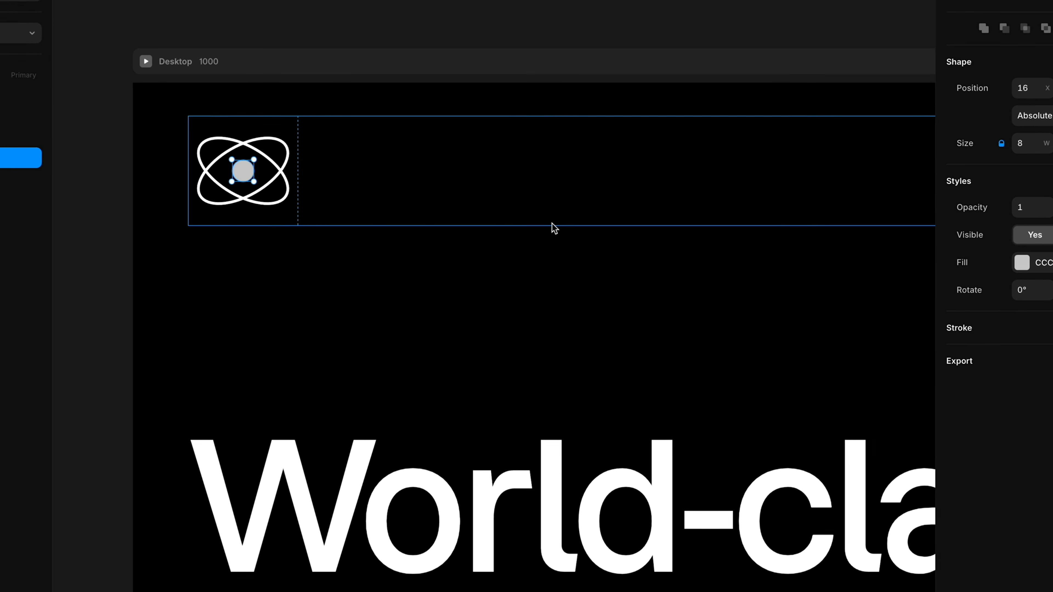
pyautogui.click(1051, 263)
pyautogui.click(1051, 328)
pyautogui.click(1040, 356)
pyautogui.moveTo(770, 386); pyautogui.dragTo(758, 373)
pyautogui.click(322, 42)
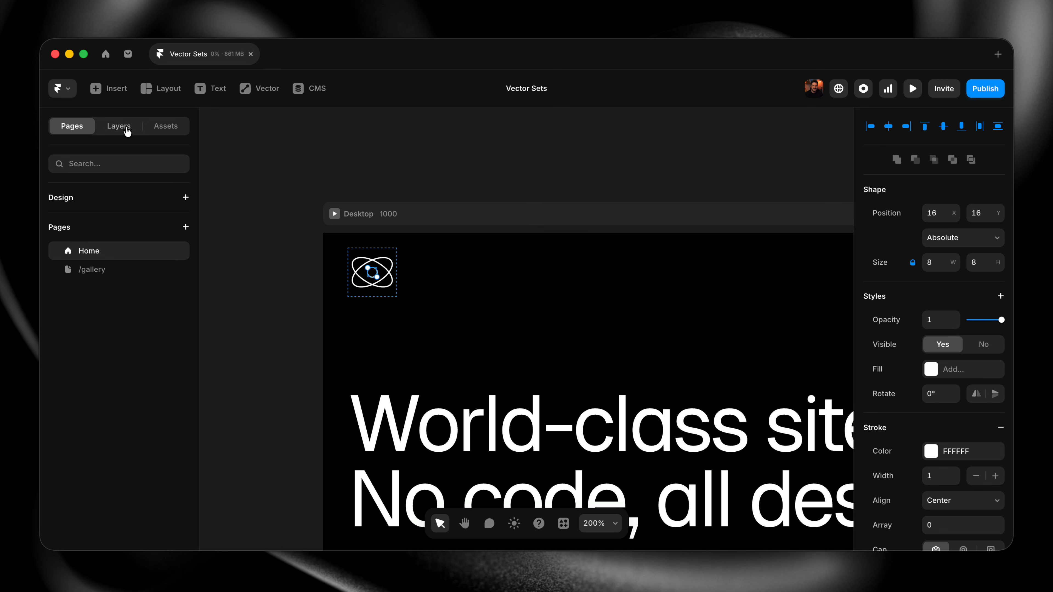
# - Group the logo's three Oval layers with the Base layer and create a vector set from the group
pyautogui.click(119, 126)
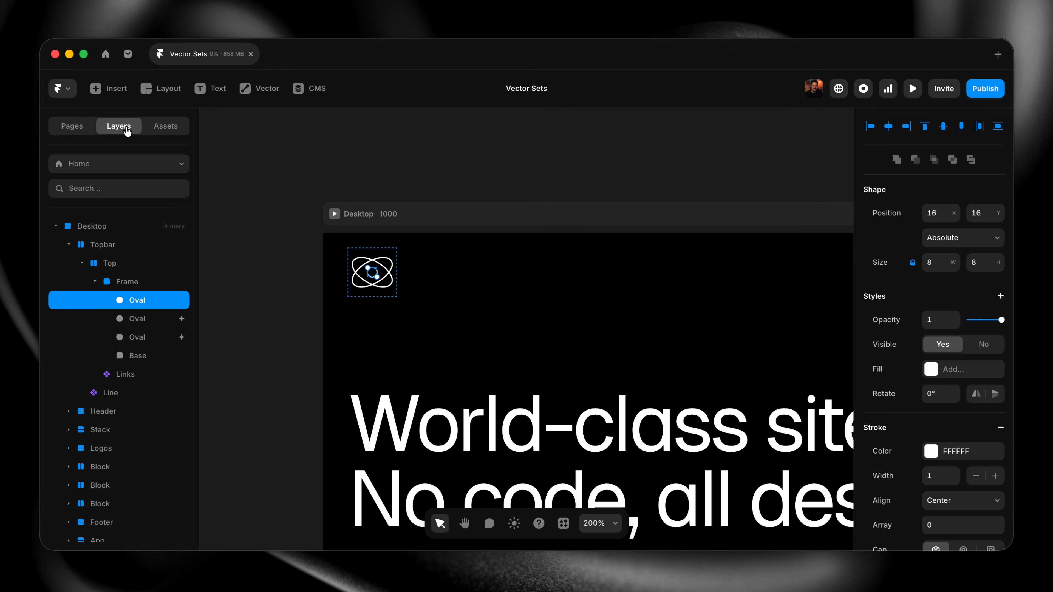
pyautogui.keyDown('shift'); pyautogui.click(132, 356); pyautogui.keyUp('shift')
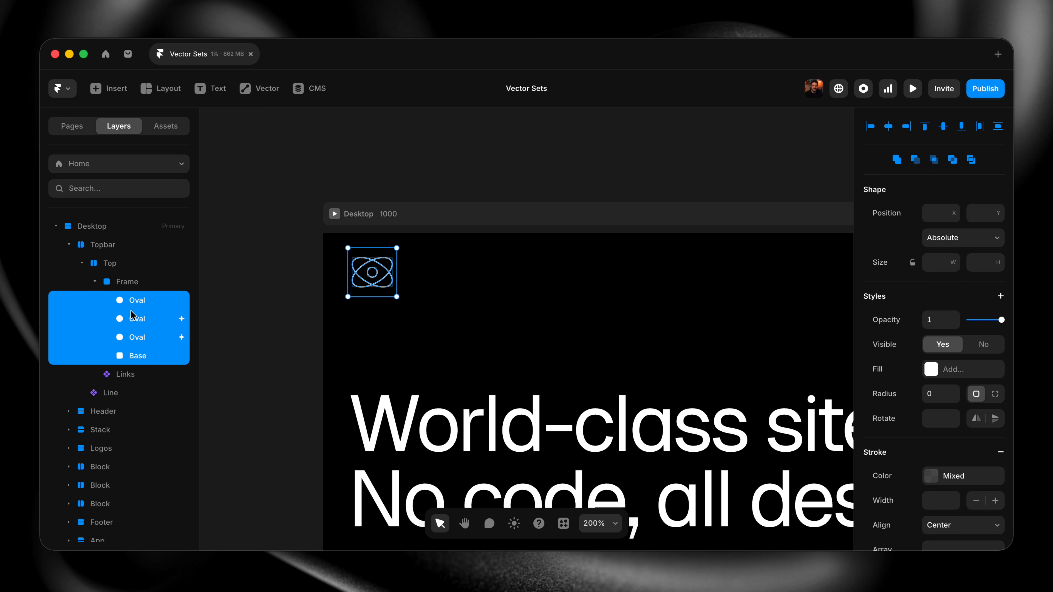
pyautogui.press('super+g')
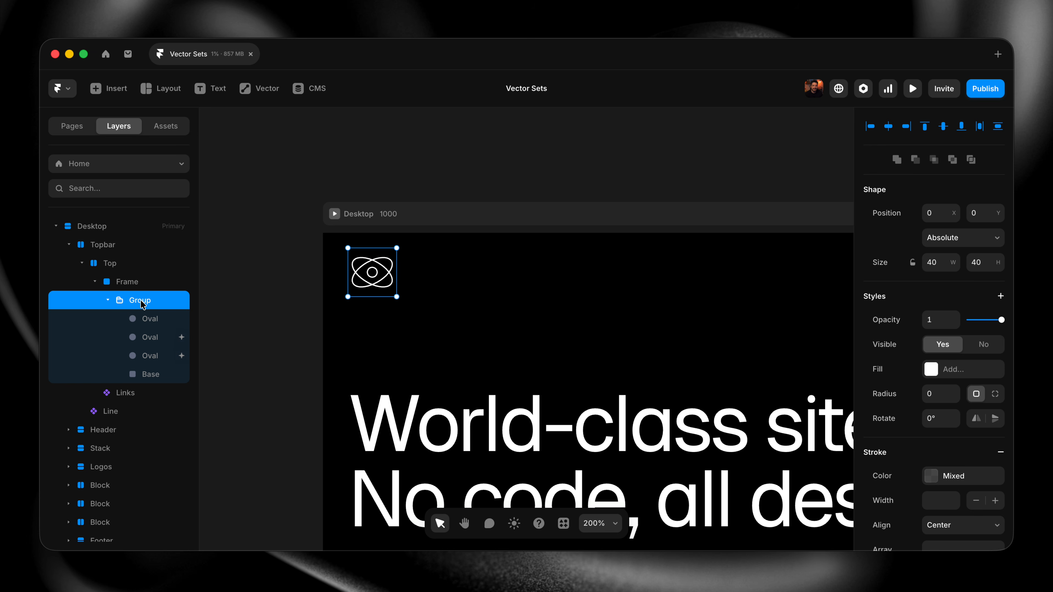
pyautogui.rightClick(142, 304)
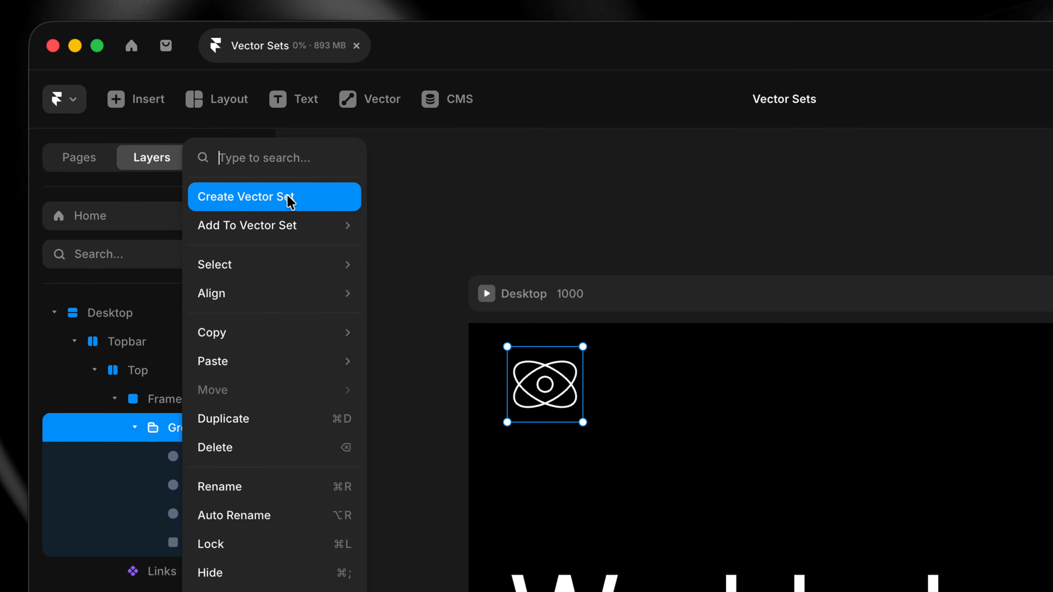
pyautogui.click(298, 203)
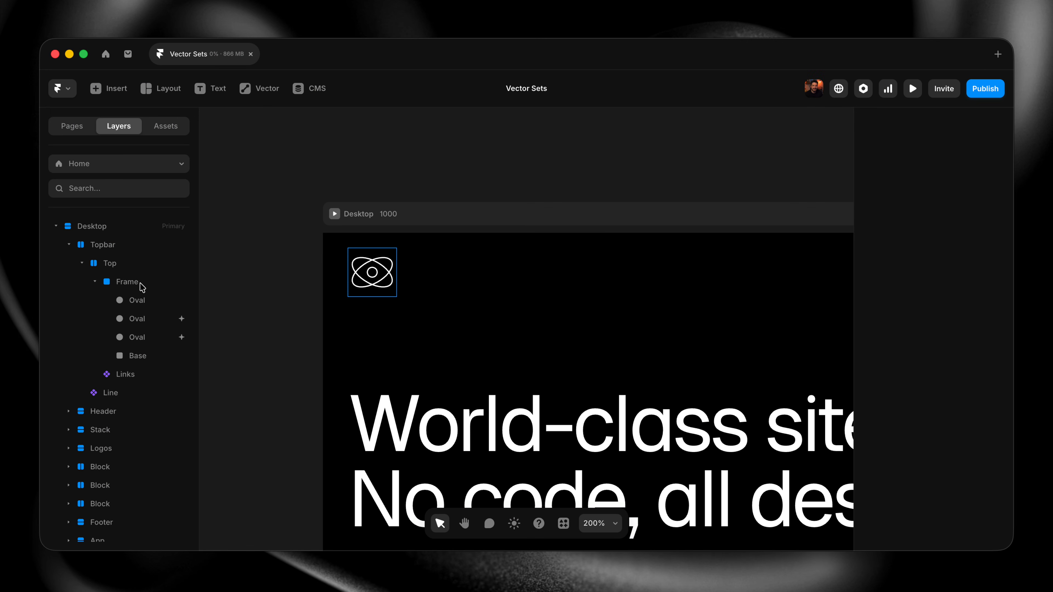
# - Open the layer actions for the Frame that holds the logo's ovals and base
pyautogui.click(141, 286)
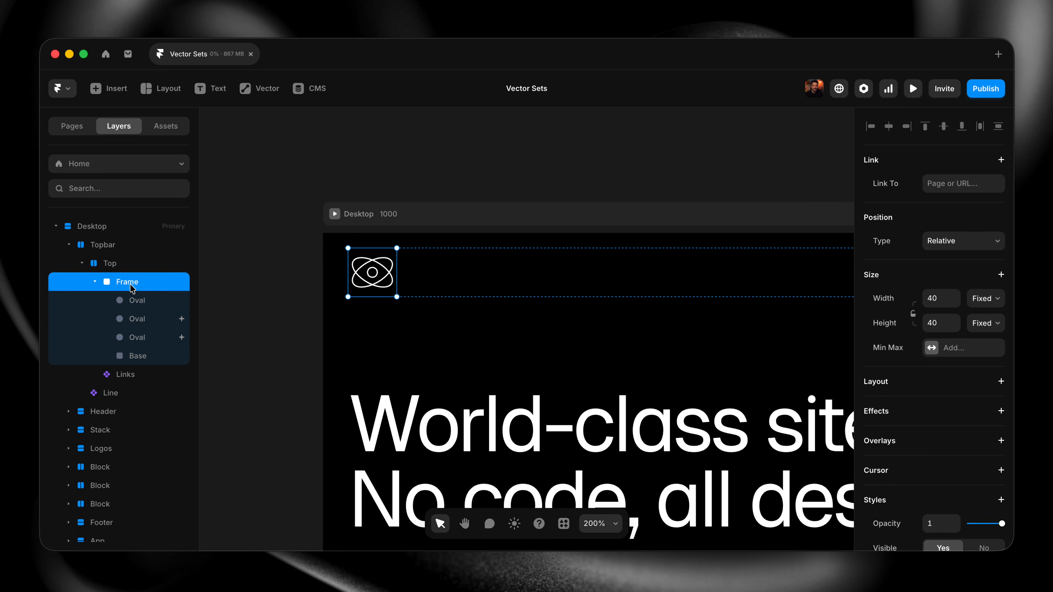
pyautogui.rightClick(141, 287)
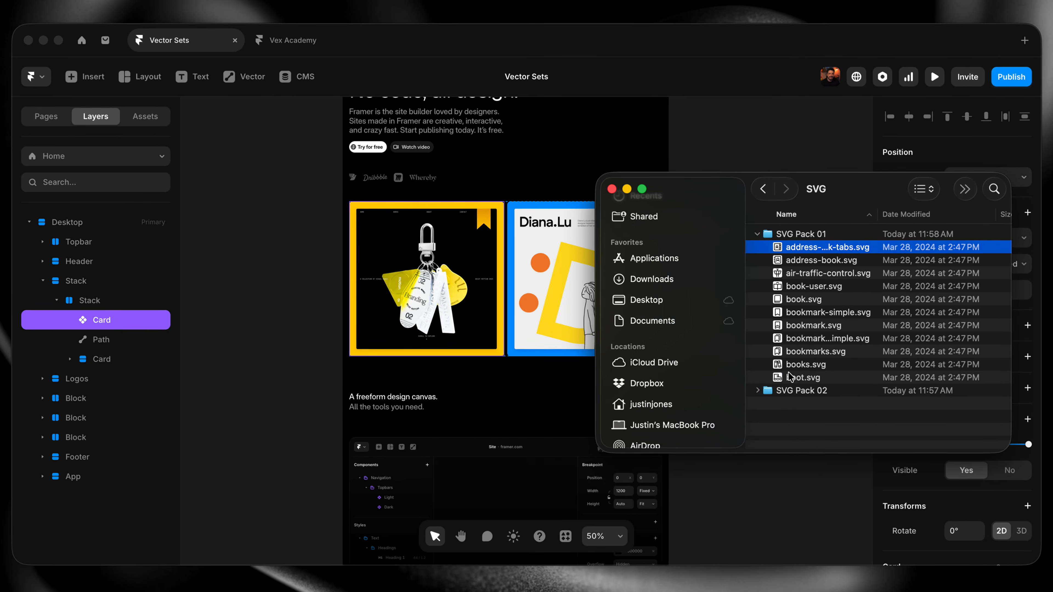
# - Import the SVG Pack 01 files from Finder, address-book-tabs.svg through boot.svg, into the Home page as a new vector set
pyautogui.keyDown('shift'); pyautogui.click(856, 397); pyautogui.keyUp('shift')
pyautogui.moveTo(785, 315); pyautogui.dragTo(477, 329)
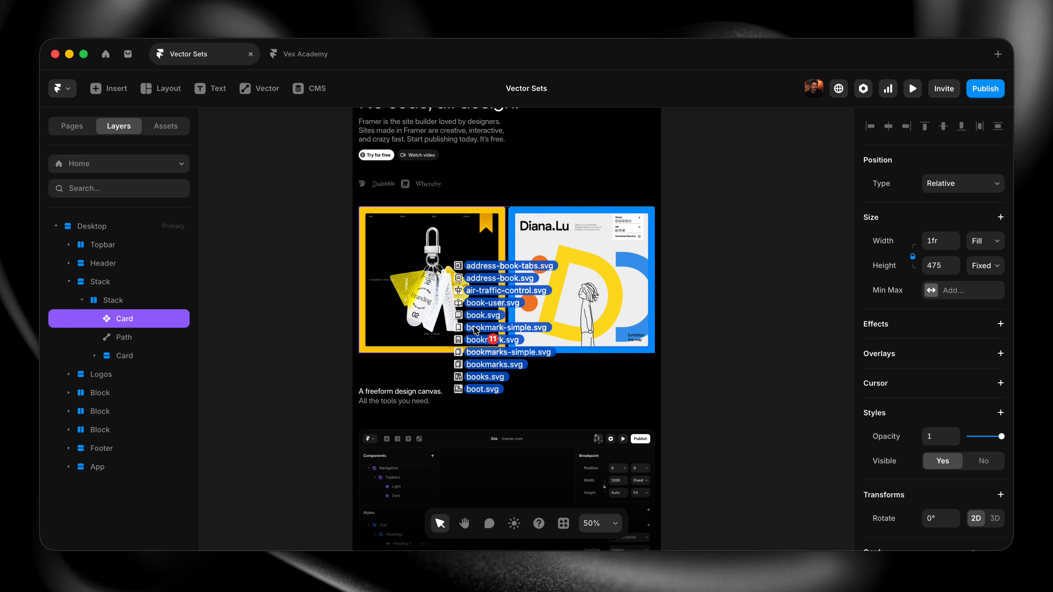
pyautogui.click(554, 350)
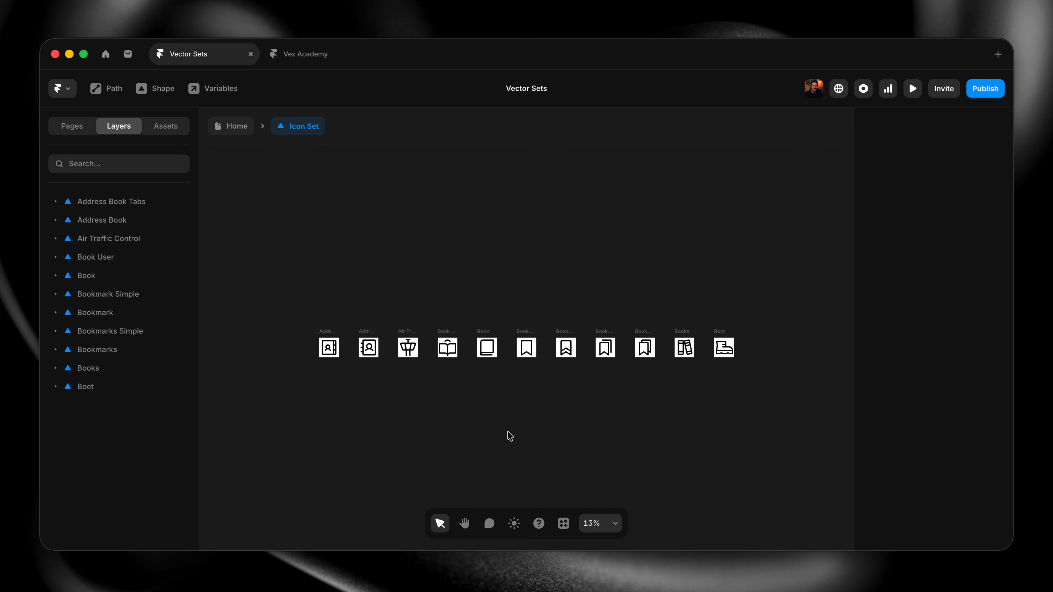
# - Add the SVG Pack 02 files from Finder, x-circle.svg through youtube-logo.svg, to the open Icon Set
pyautogui.click(793, 267)
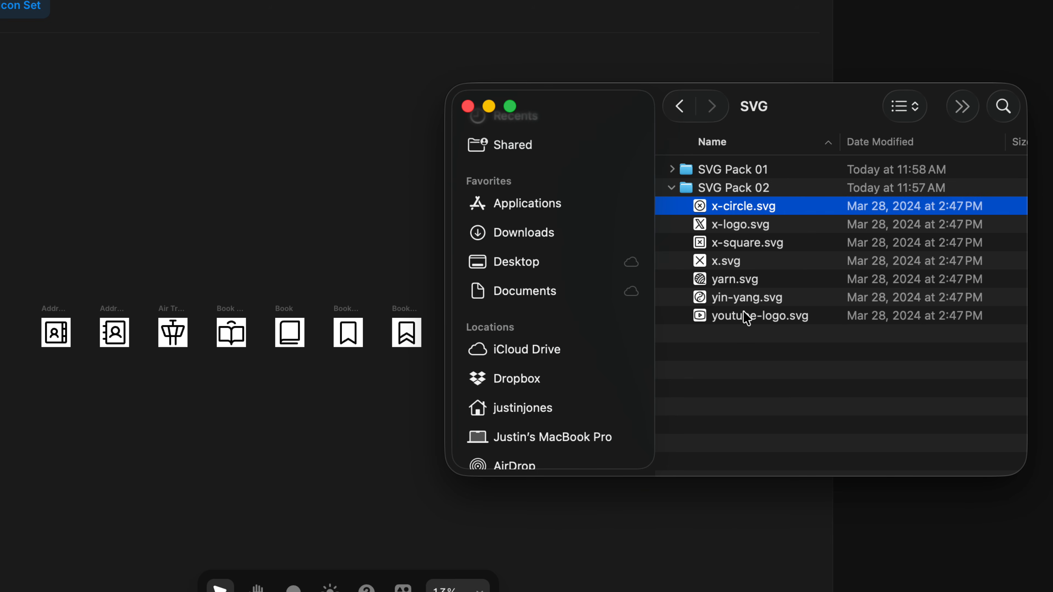
pyautogui.keyDown('shift'); pyautogui.click(746, 319); pyautogui.keyUp('shift')
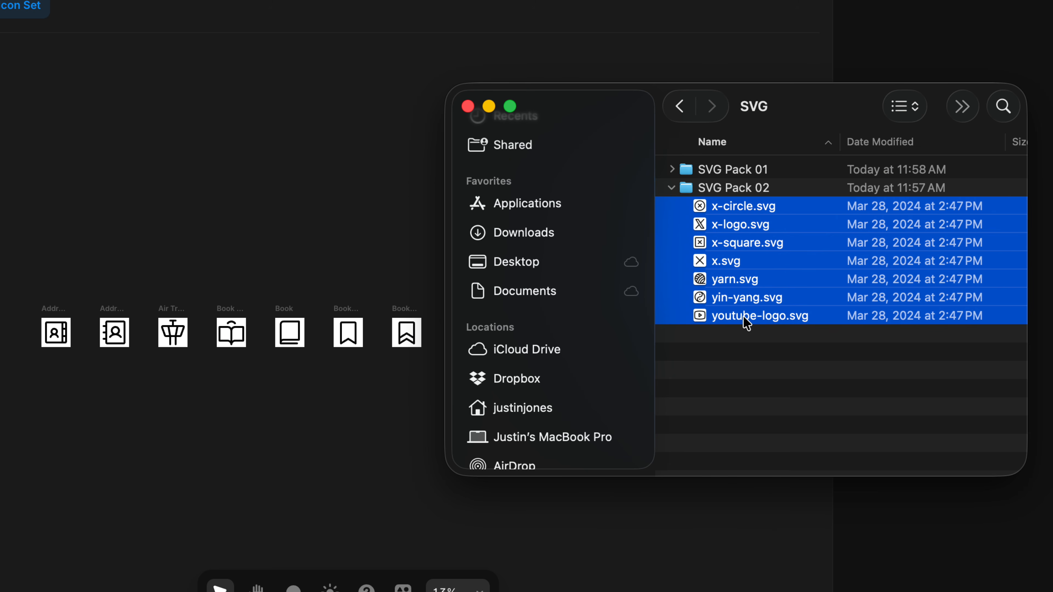
pyautogui.moveTo(731, 205); pyautogui.dragTo(289, 408)
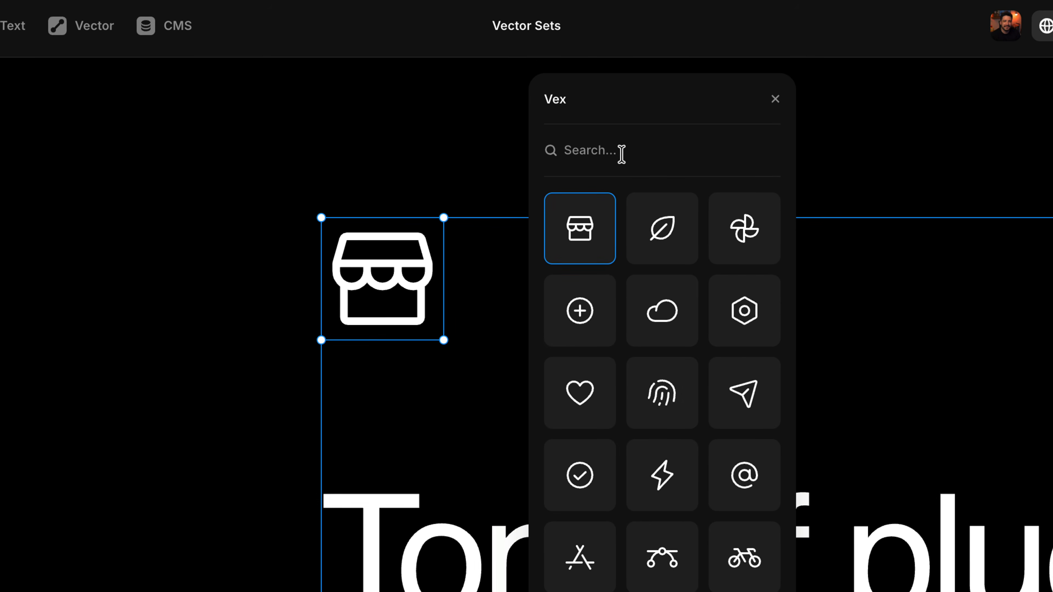
# - Search the Vex icons for "arrow", "left" and "right"
pyautogui.write('ar')
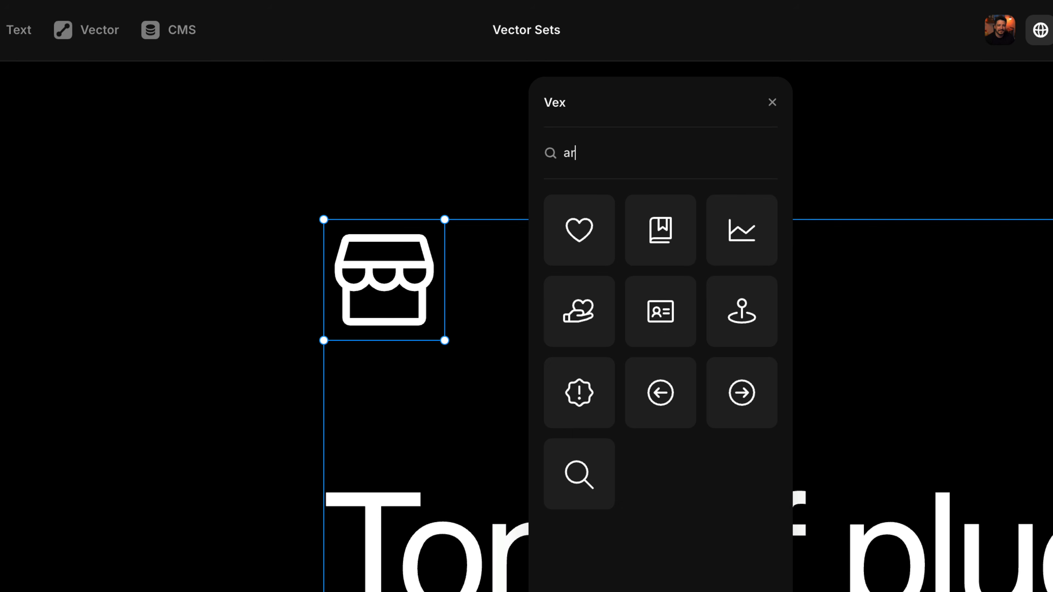
pyautogui.write('row')
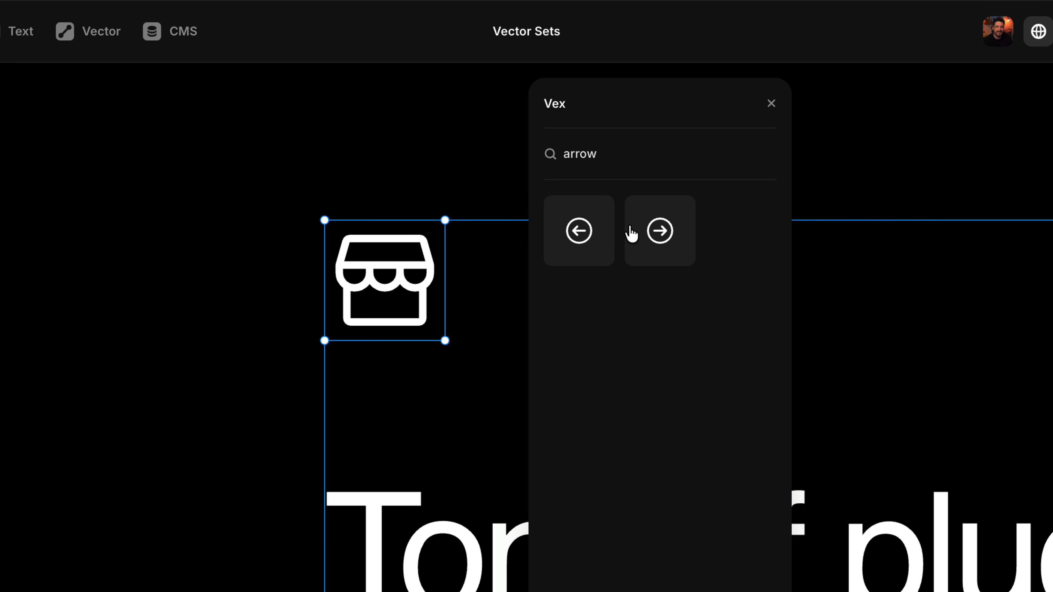
pyautogui.press('BackSpace')
pyautogui.press('BackSpace')
pyautogui.press('BackSpace')
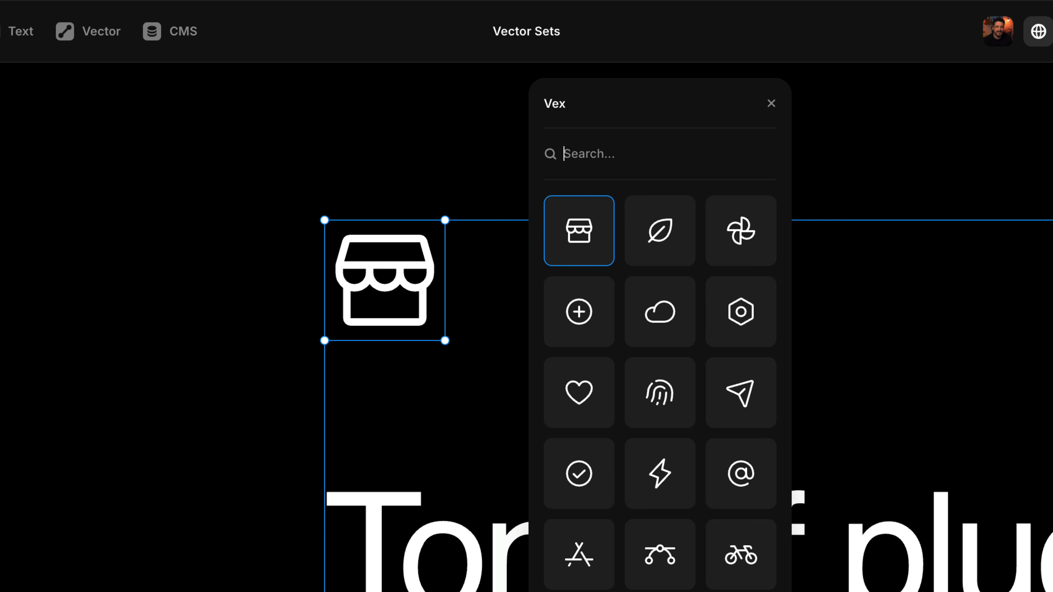
pyautogui.write('left')
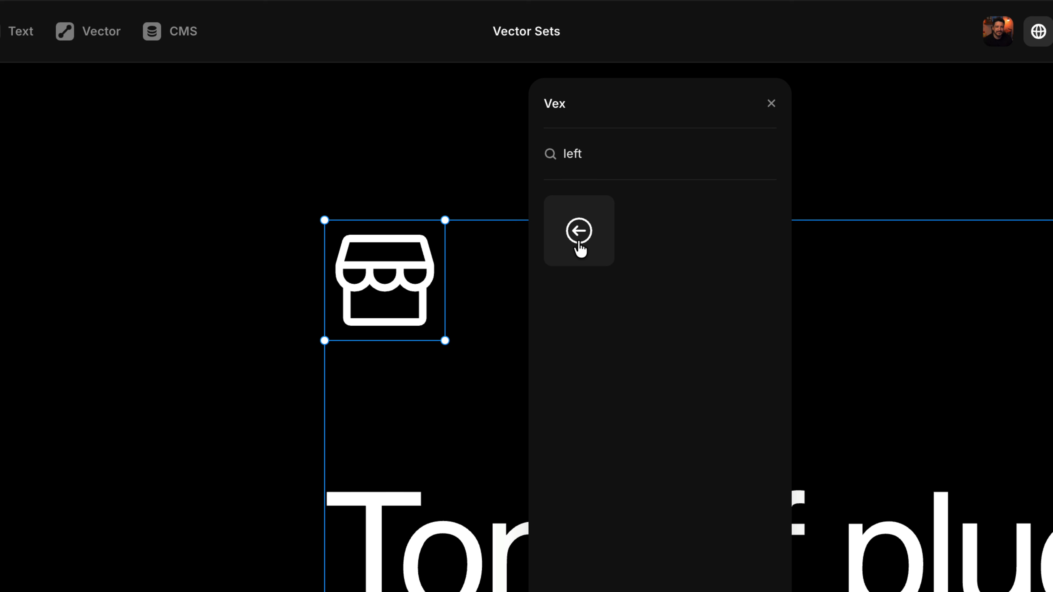
pyautogui.press('BackSpace')
pyautogui.press('BackSpace')
pyautogui.press('BackSpace')
pyautogui.write('right')
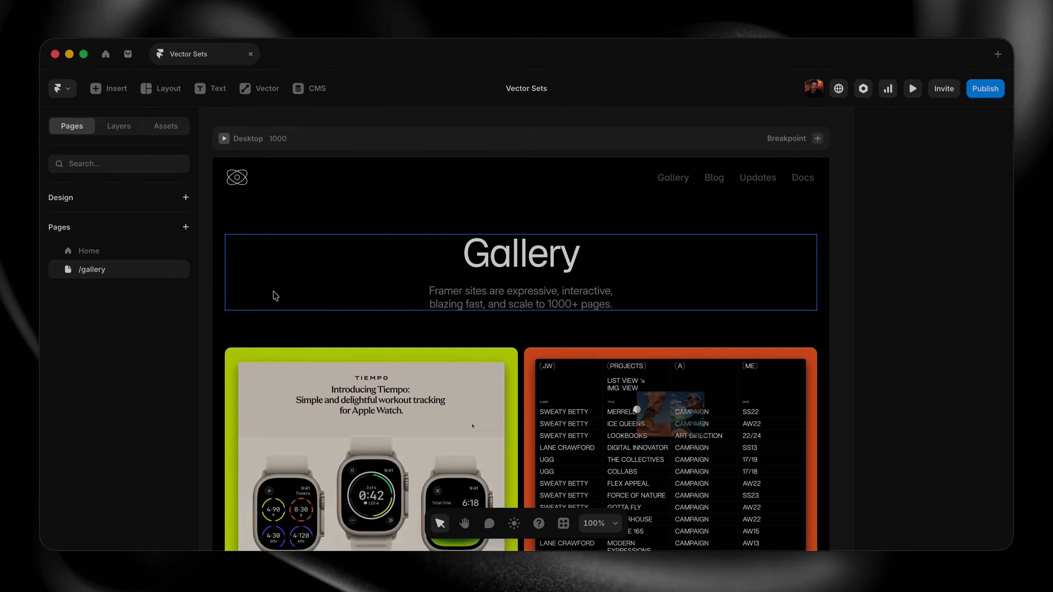
# - Place an icon from the Vex vector set above the Gallery heading on the /gallery page
pyautogui.click(170, 128)
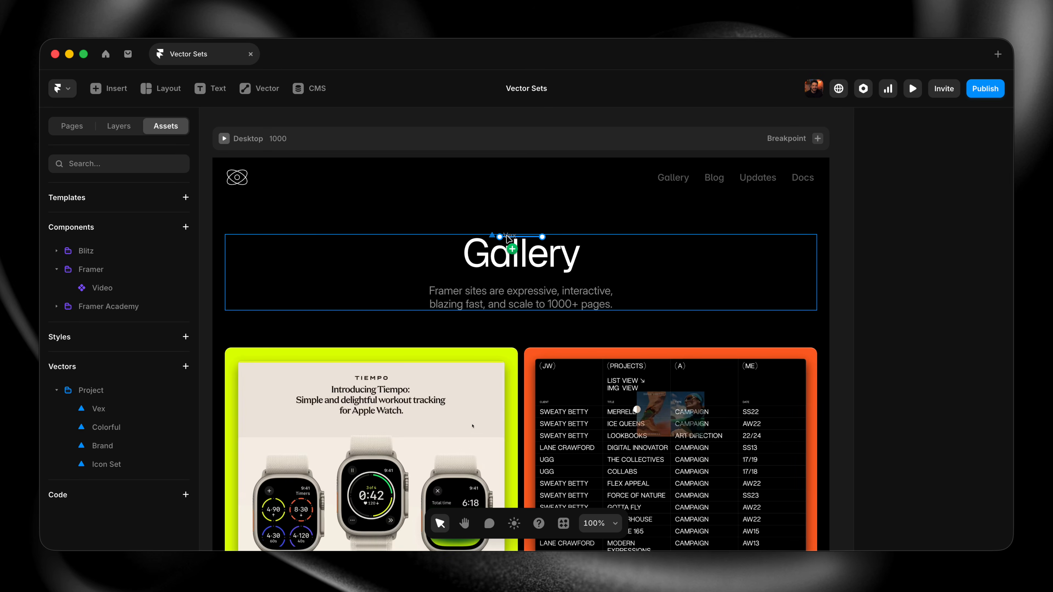
pyautogui.moveTo(507, 235); pyautogui.dragTo(521, 251)
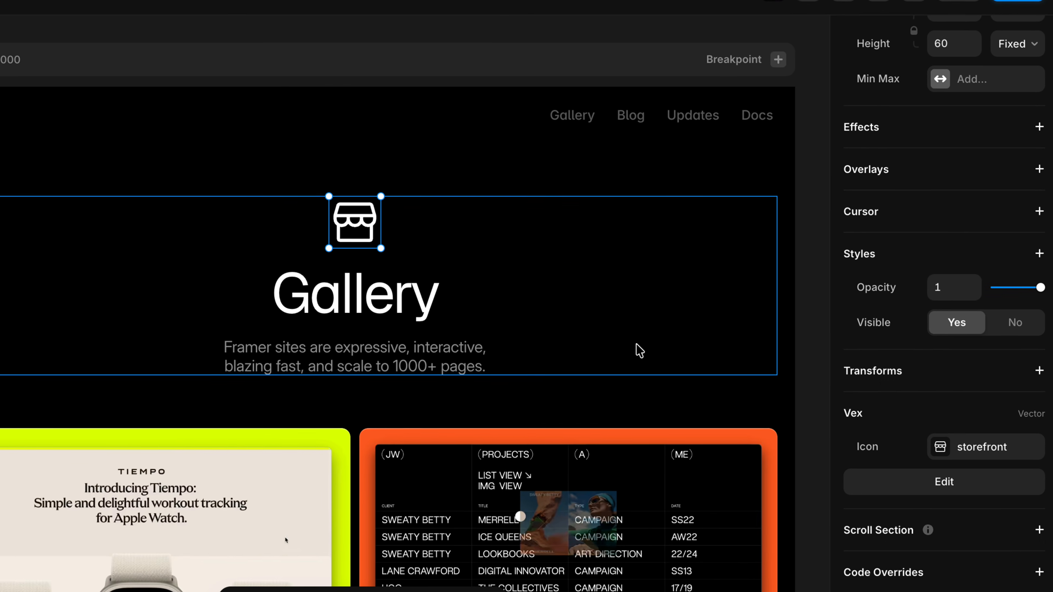
# - Open the icon choices for the storefront icon above the Gallery heading and browse the Vex set
pyautogui.click(953, 447)
pyautogui.scroll(-8, 721, 354)
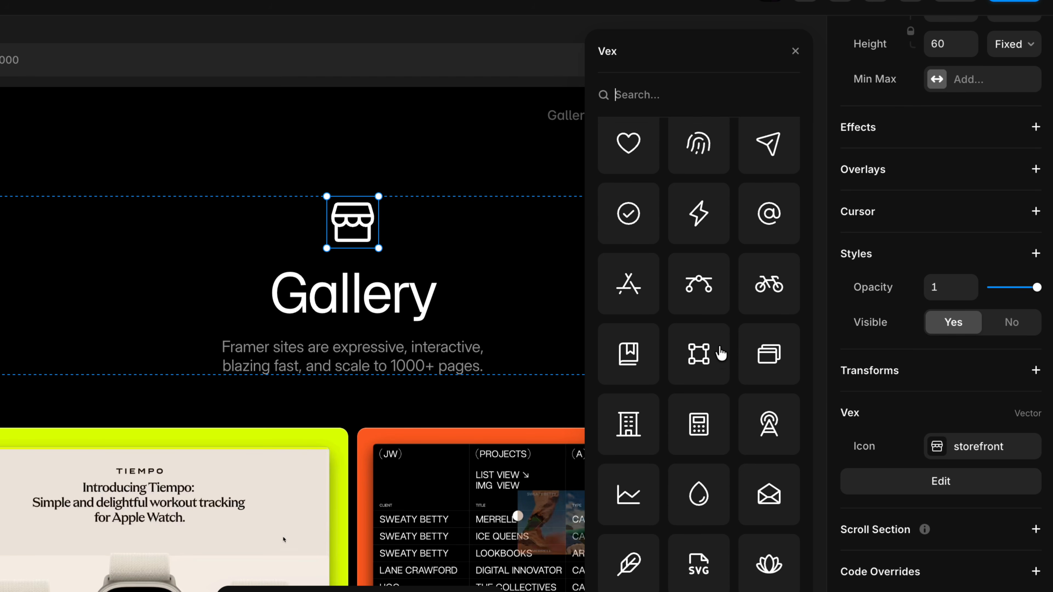